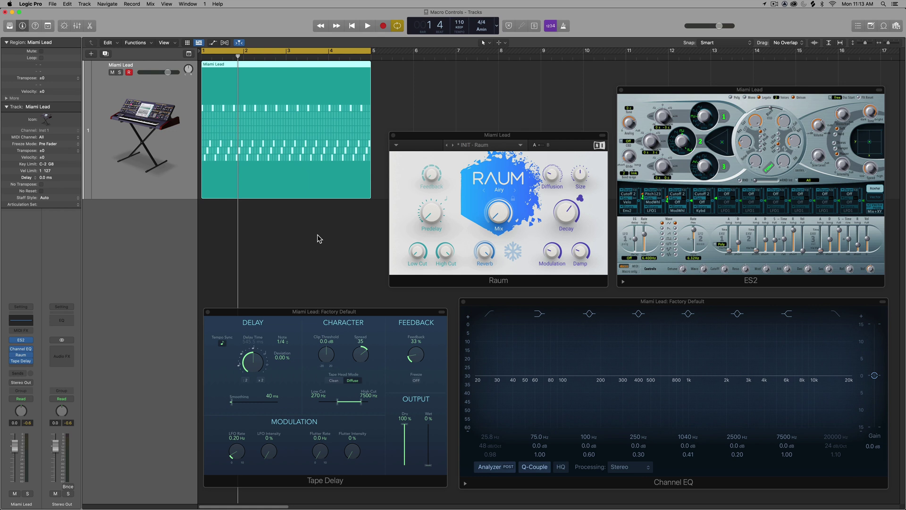
- Audition the lead, then lower the Channel EQ high cut to about 8800 Hz with raised Q
key(space)
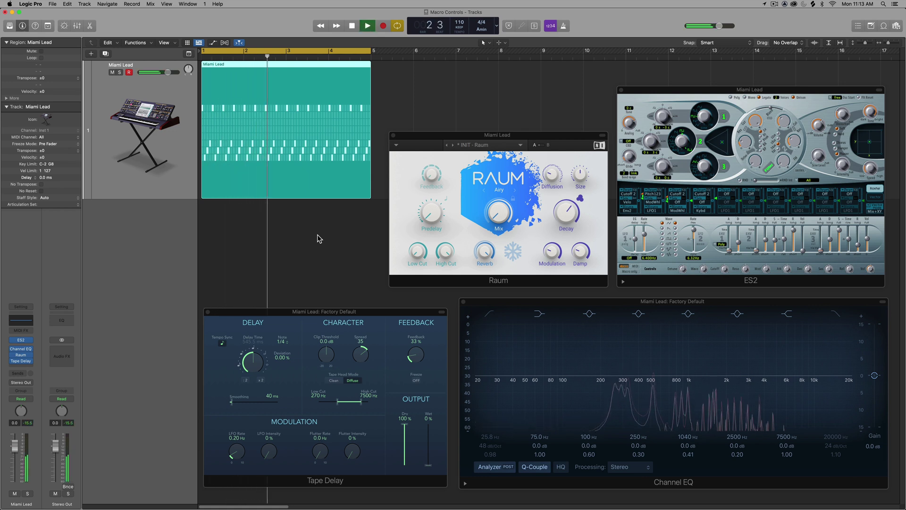
key(space)
click(796, 238)
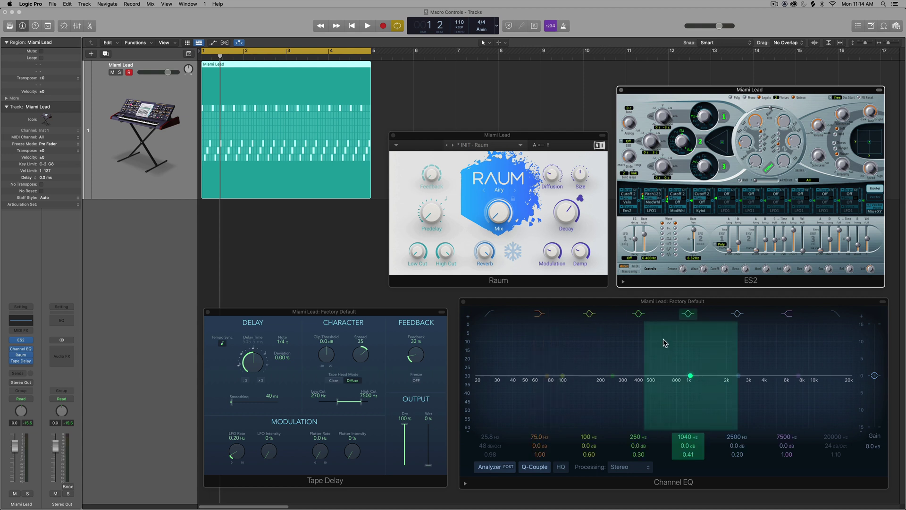
click(838, 402)
drag(838, 403, 807, 402)
drag(833, 436, 833, 427)
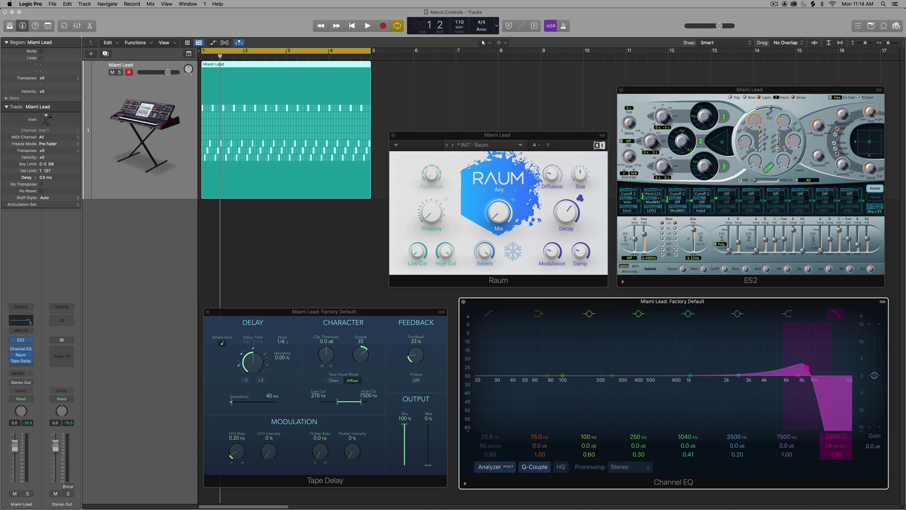
- Raise the Tape Delay wet level and turn up the Raum reverb mix
click(440, 392)
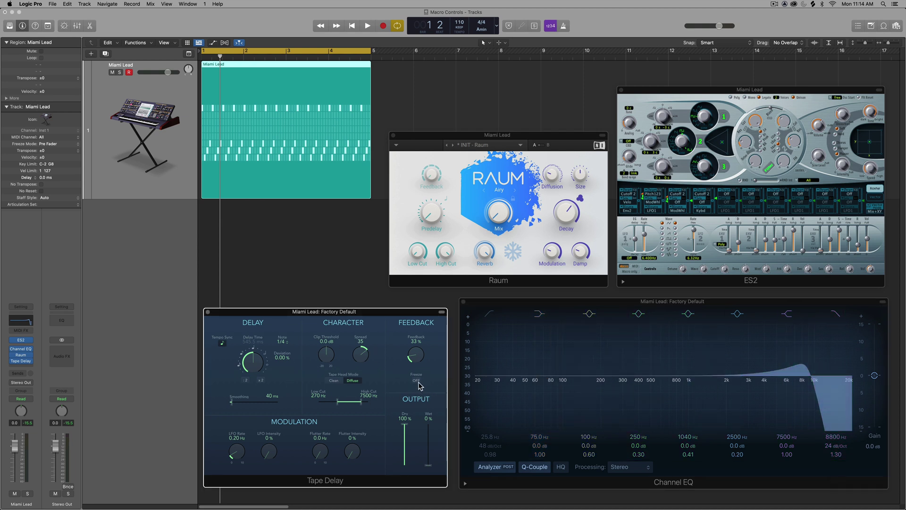
mouse_move(429, 466)
mouse_down()
mouse_move(439, 426)
mouse_move(431, 470)
mouse_up()
mouse_move(502, 218)
mouse_move(502, 218)
mouse_down()
mouse_move(502, 208)
mouse_move(502, 234)
mouse_up()
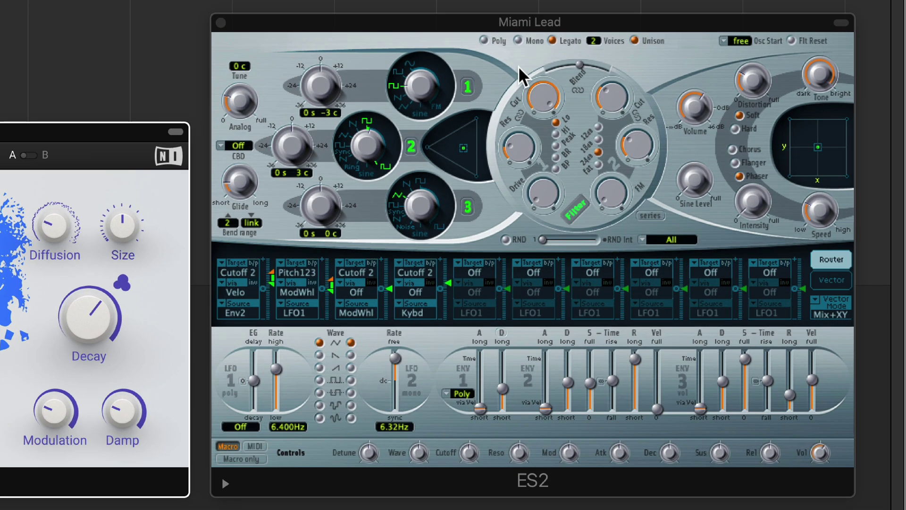
- Adjust ES2's Analog amount and raise its filter Drive and Phaser intensity
click(745, 106)
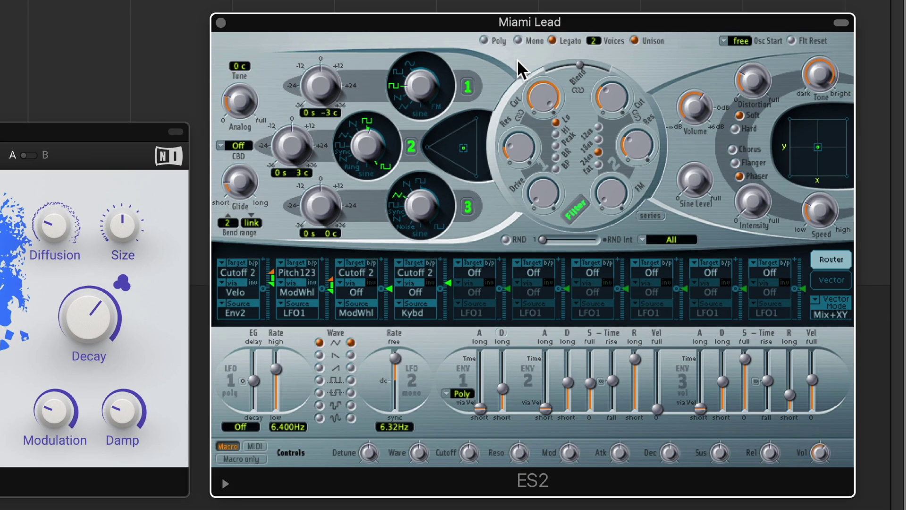
mouse_move(240, 100)
mouse_down()
mouse_move(253, 2)
mouse_move(240, 104)
mouse_up()
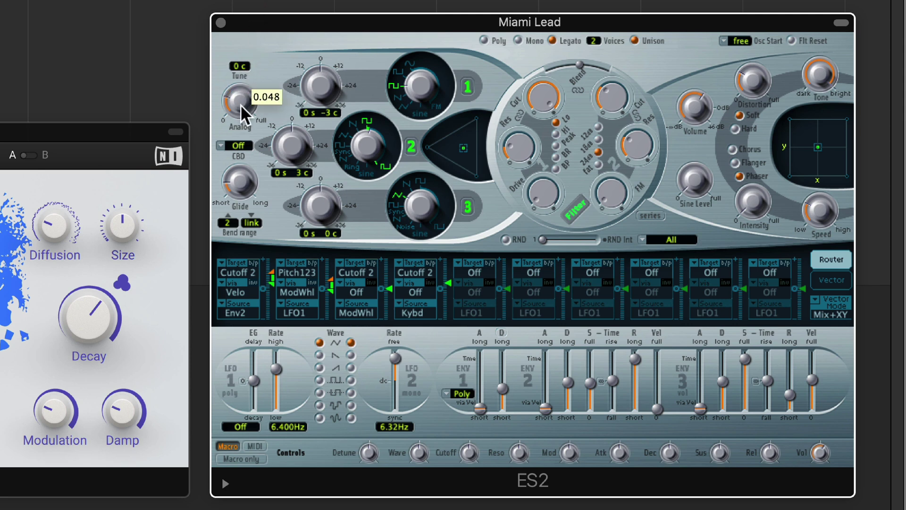
drag(256, 59, 259, 38)
mouse_move(550, 203)
mouse_down()
mouse_move(566, 109)
mouse_move(555, 177)
mouse_move(547, 140)
mouse_move(540, 205)
mouse_up()
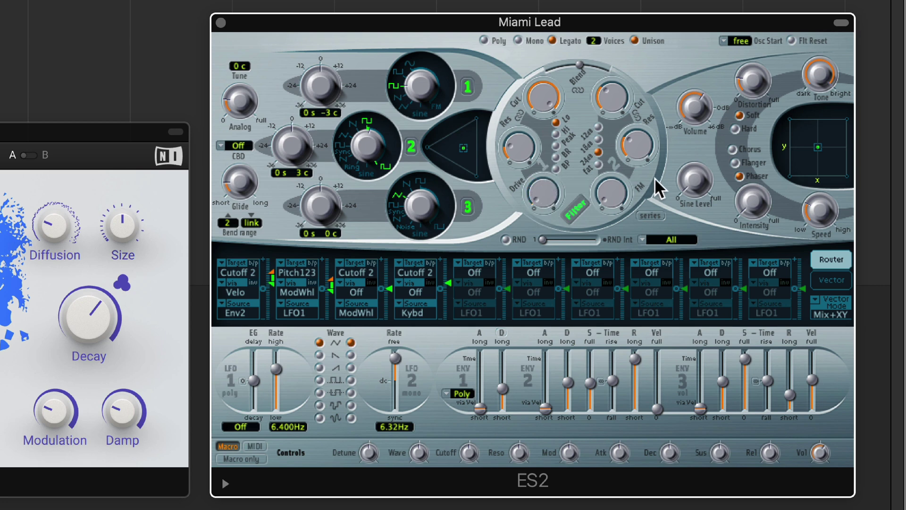
drag(753, 206, 755, 259)
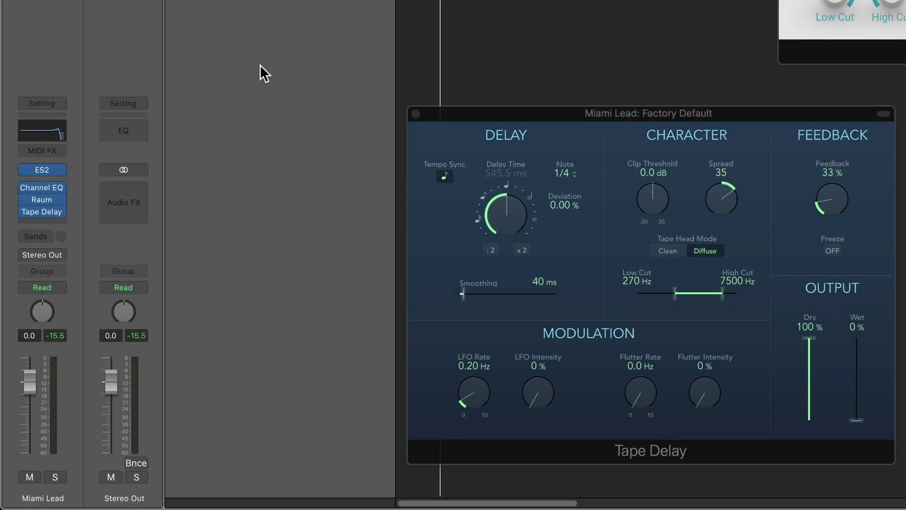
- Insert Scripter in Miami Lead's MIDI FX slot and load the MIDI to Plugin Parameters preset
click(56, 150)
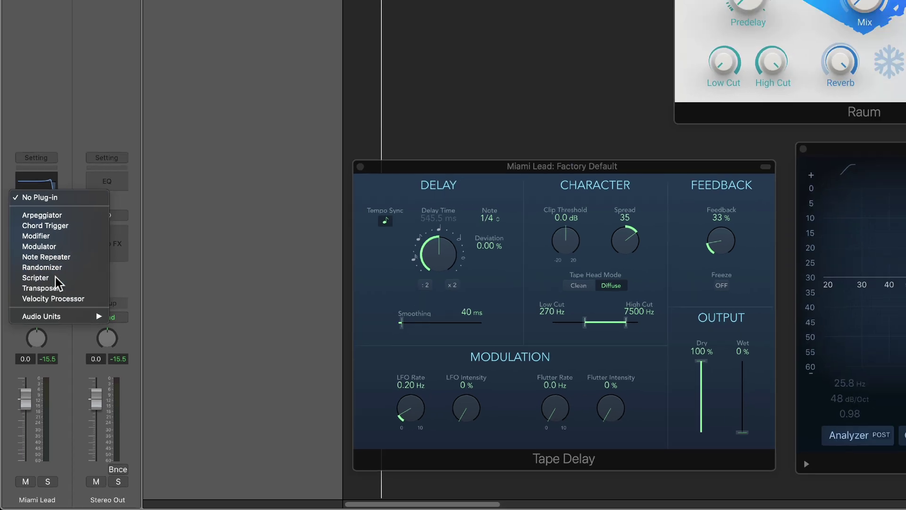
click(61, 242)
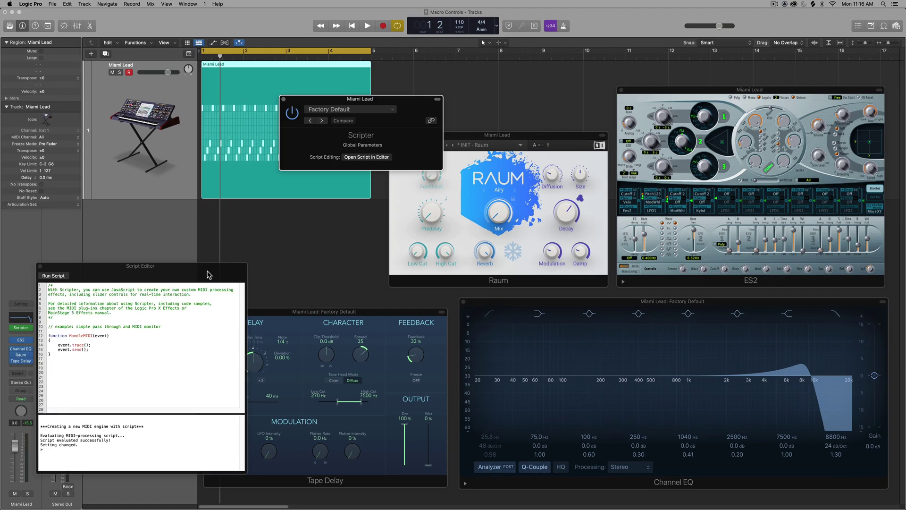
drag(214, 269, 431, 186)
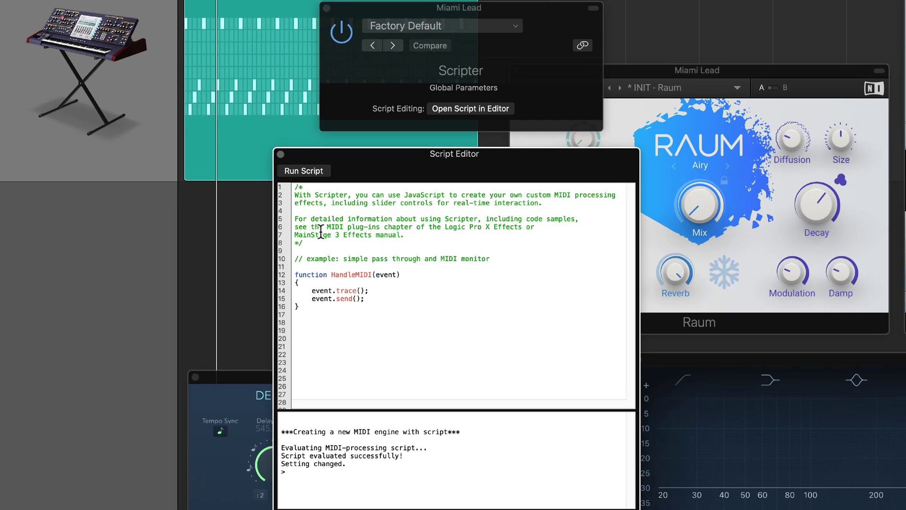
drag(280, 230, 330, 275)
click(407, 312)
click(281, 154)
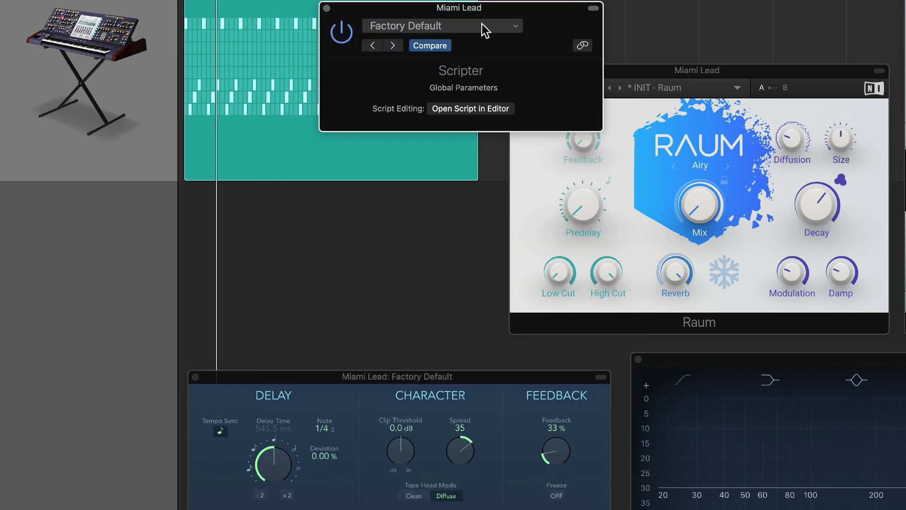
click(449, 26)
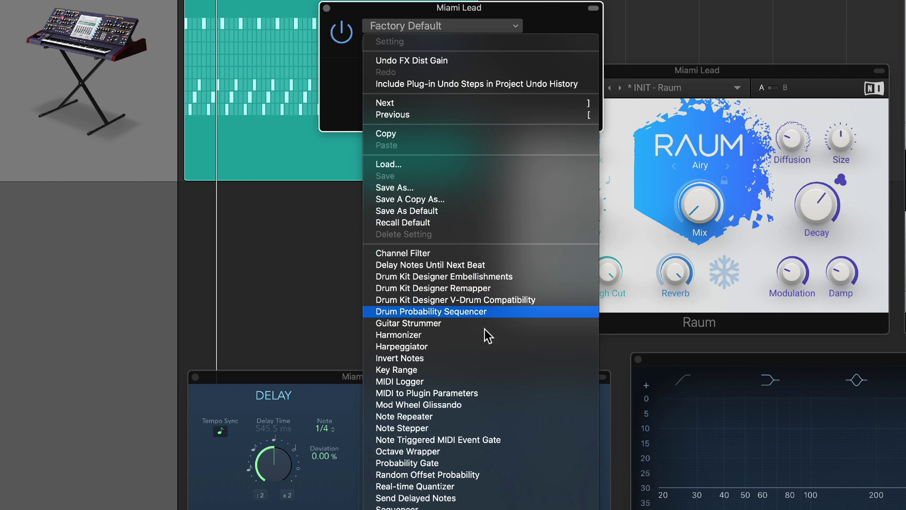
click(507, 393)
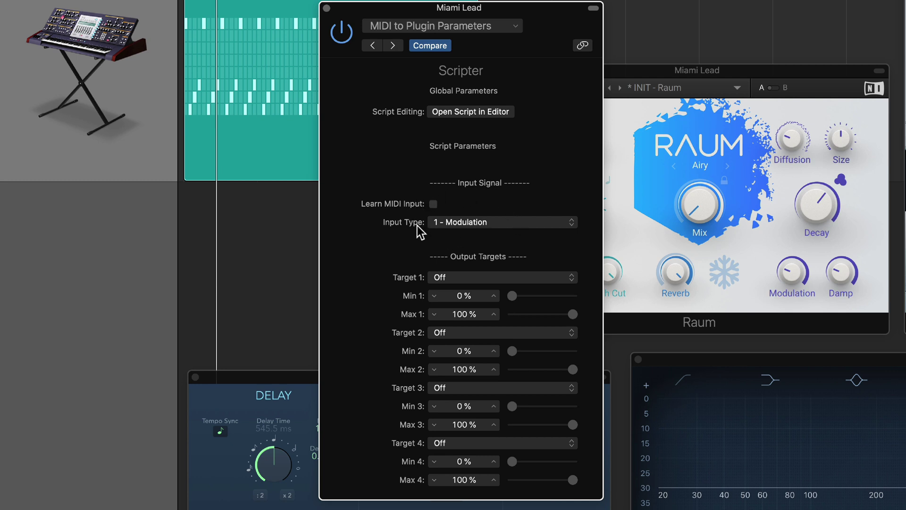
- Set Scripter's Input Type to 27 - Ctrl 27
click(497, 225)
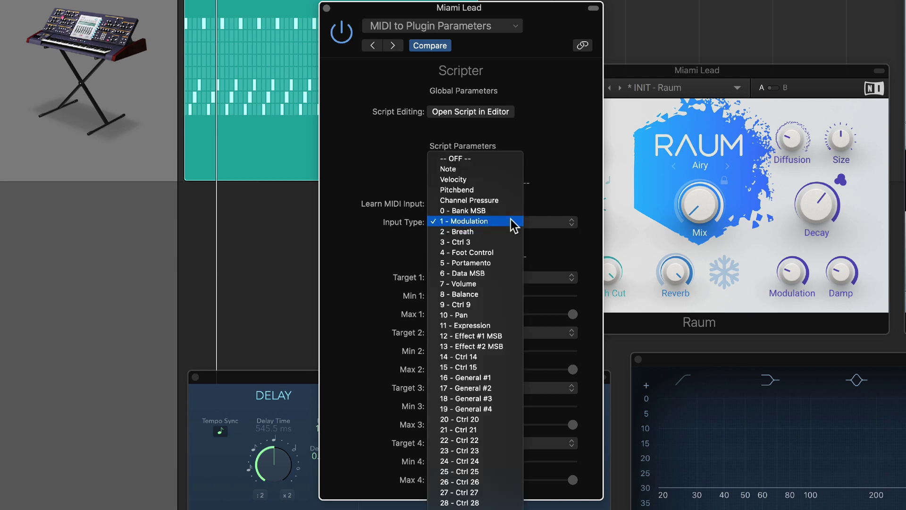
click(556, 190)
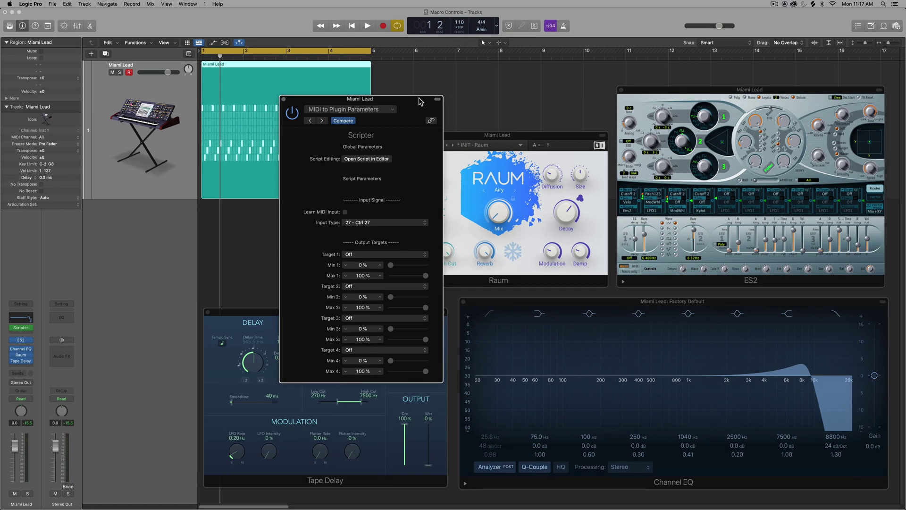
- Learn the Channel EQ High Cut Frequency as Scripter Target 1
drag(373, 87, 230, 76)
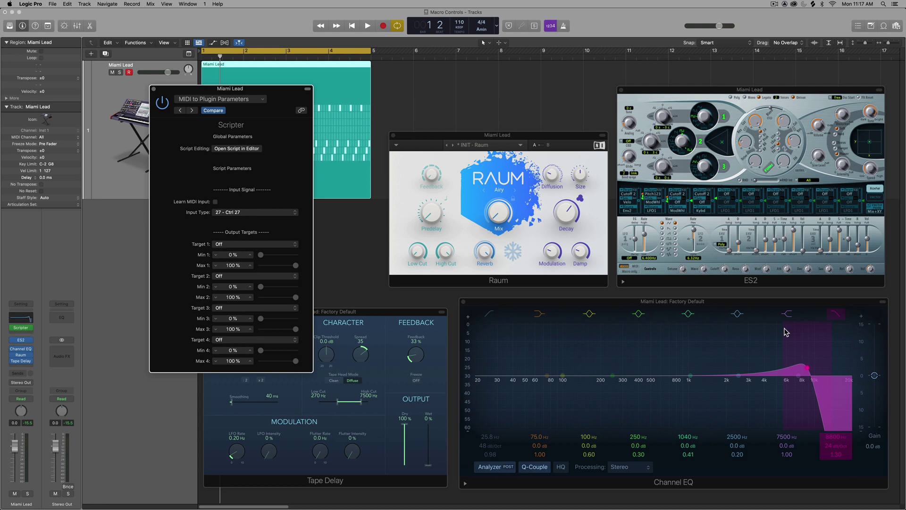
click(236, 245)
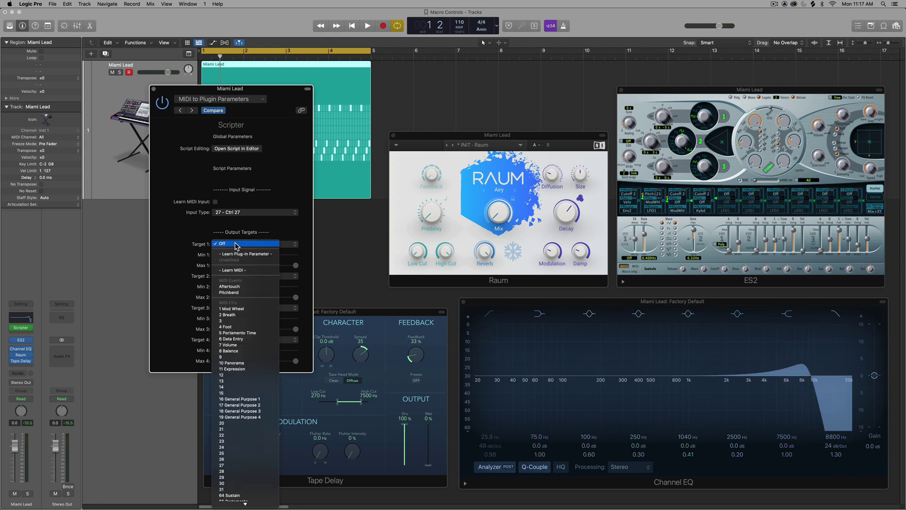
click(264, 254)
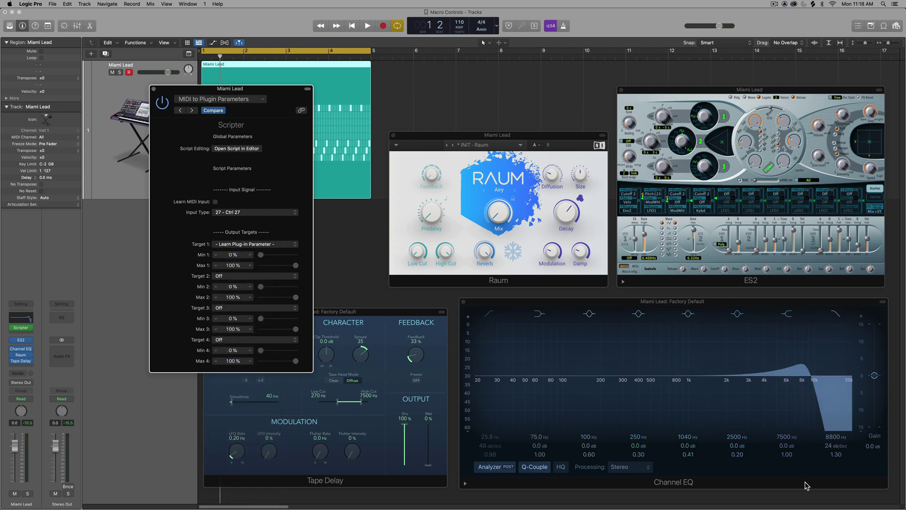
click(834, 435)
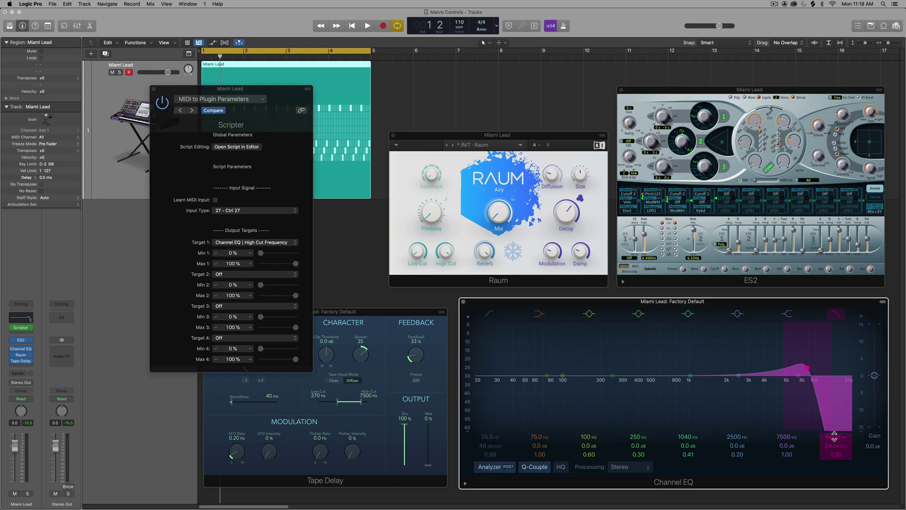
drag(834, 435, 835, 447)
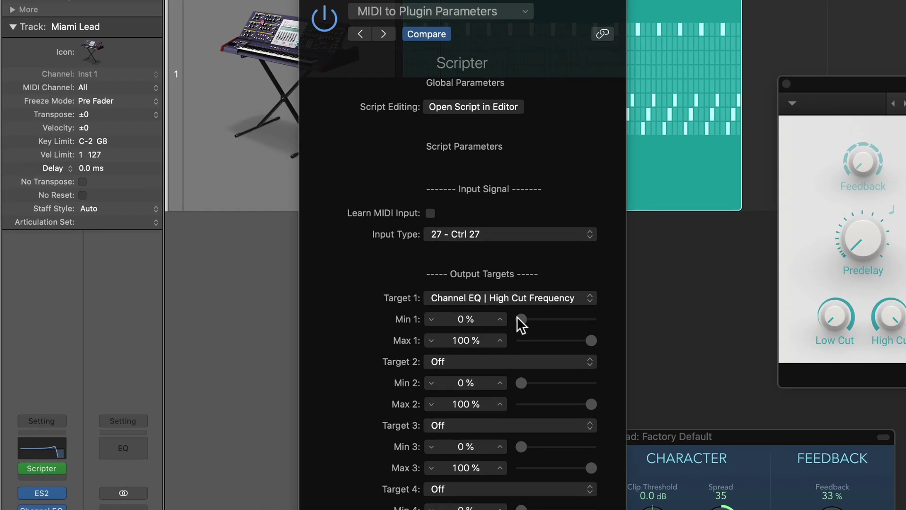
- Set Target 1's range to Min 53 % and Max 89 %
drag(517, 317, 499, 325)
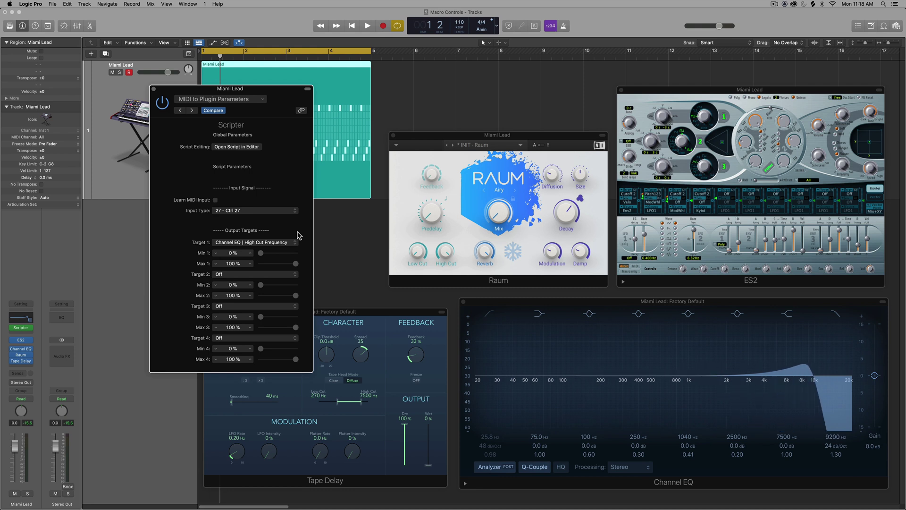
click(276, 254)
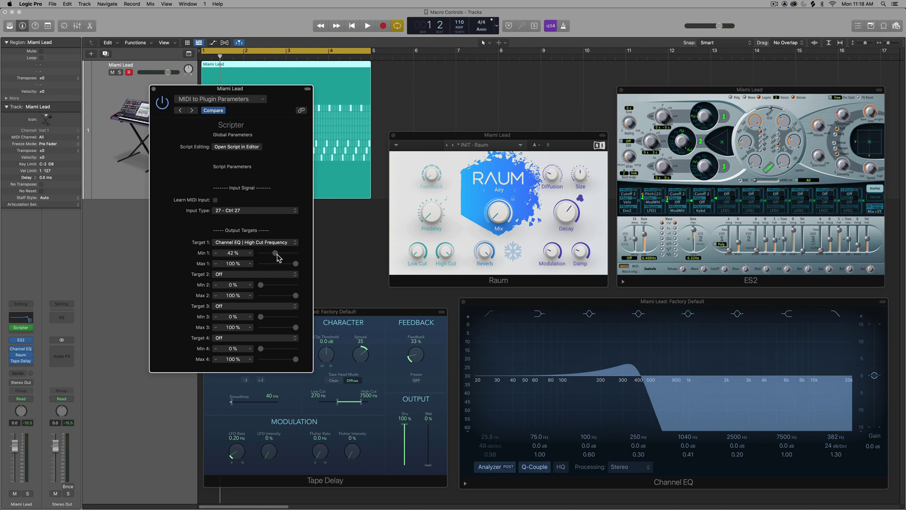
drag(277, 254, 282, 255)
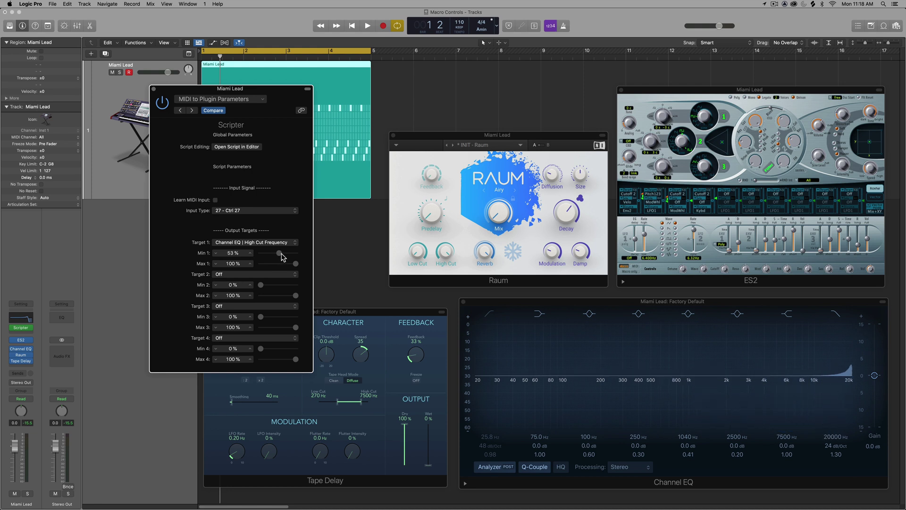
drag(296, 264, 290, 269)
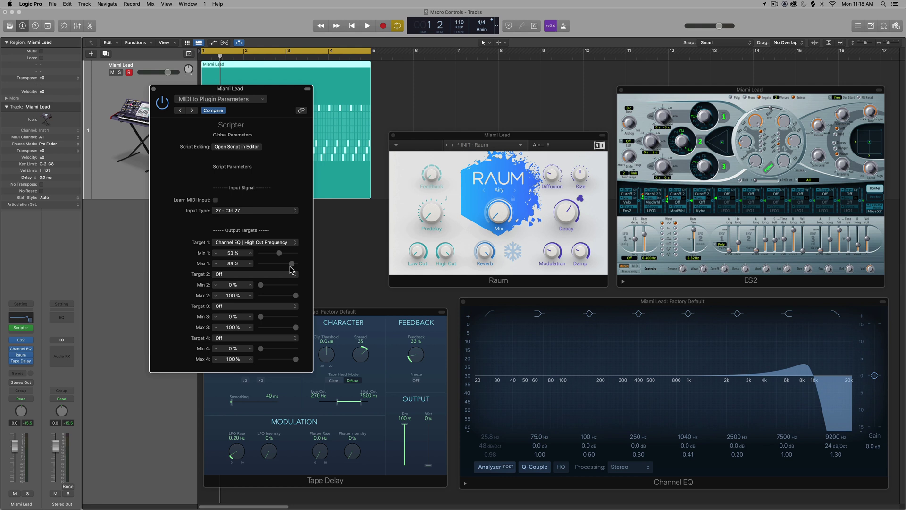
- Learn Tape Delay Wet as Target 2 and lower its maximum to 60 %
click(234, 275)
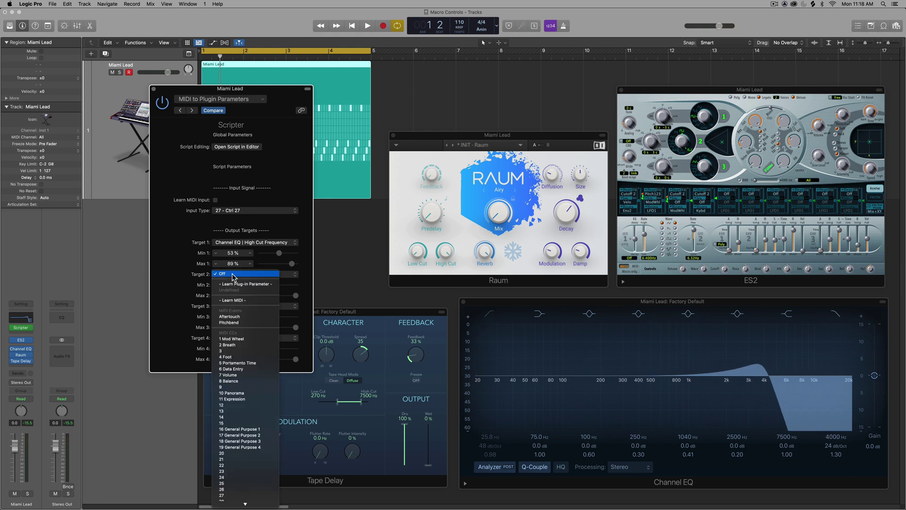
click(246, 284)
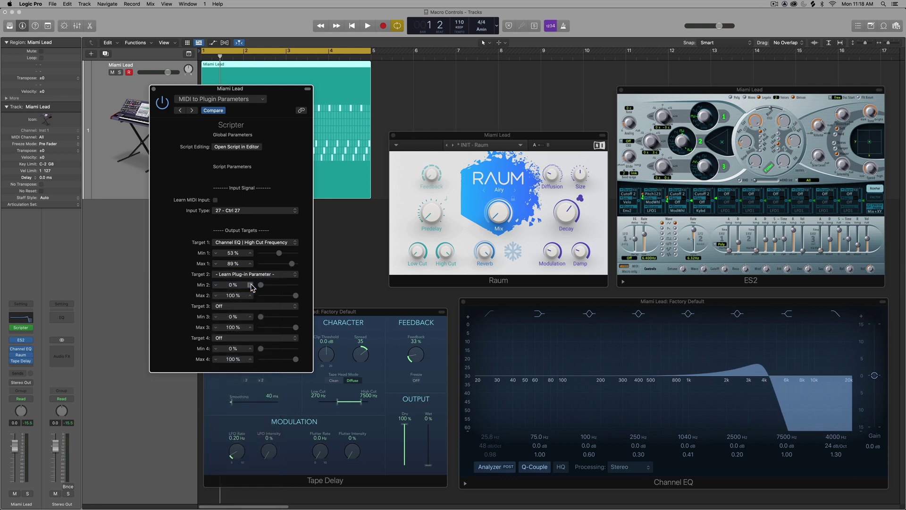
drag(430, 466, 438, 445)
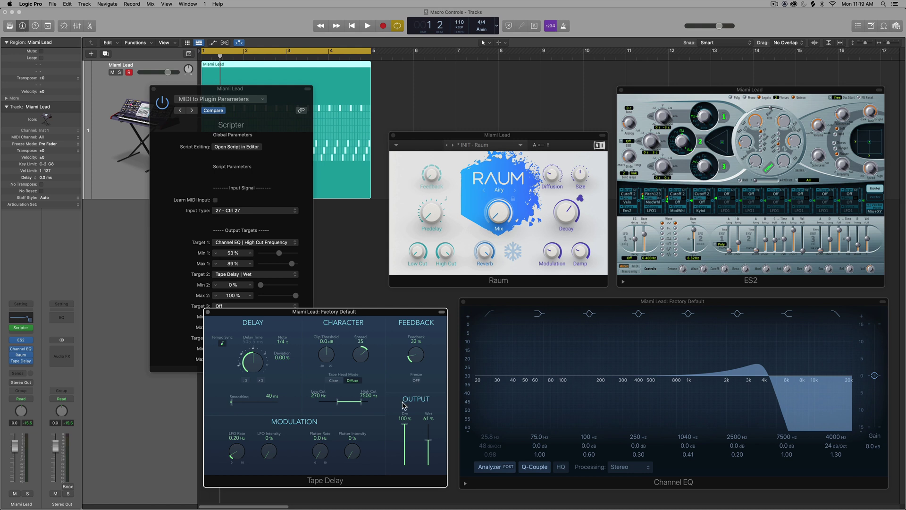
click(307, 296)
drag(296, 296, 283, 308)
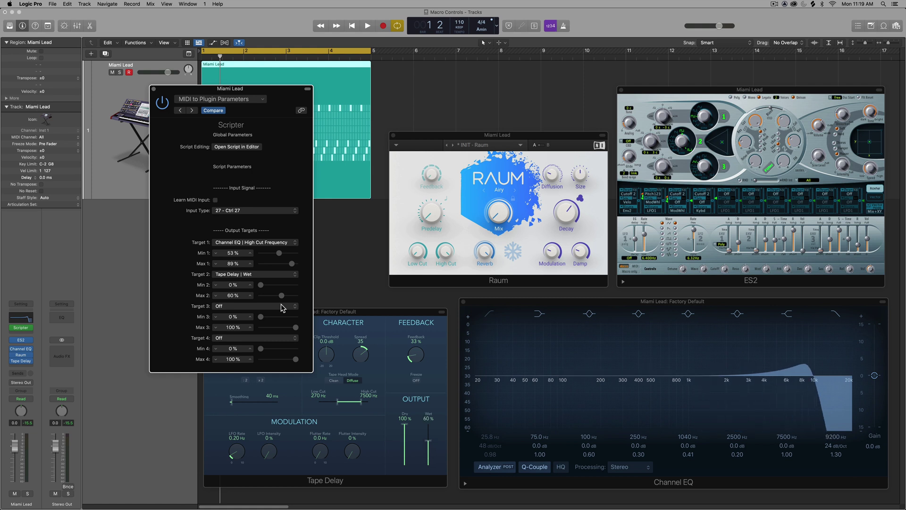
- Learn Raum Mix as Target 3 with a 12 % minimum and 72 % maximum
click(255, 306)
click(252, 316)
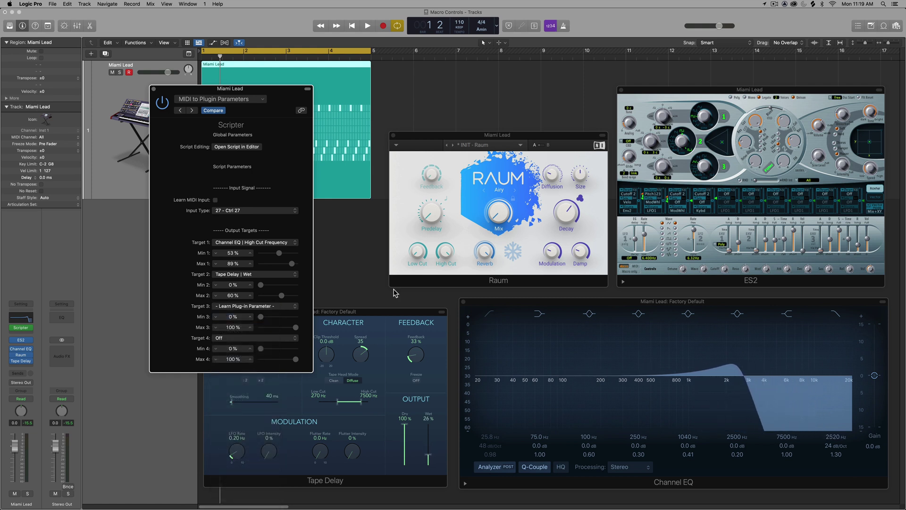
click(501, 213)
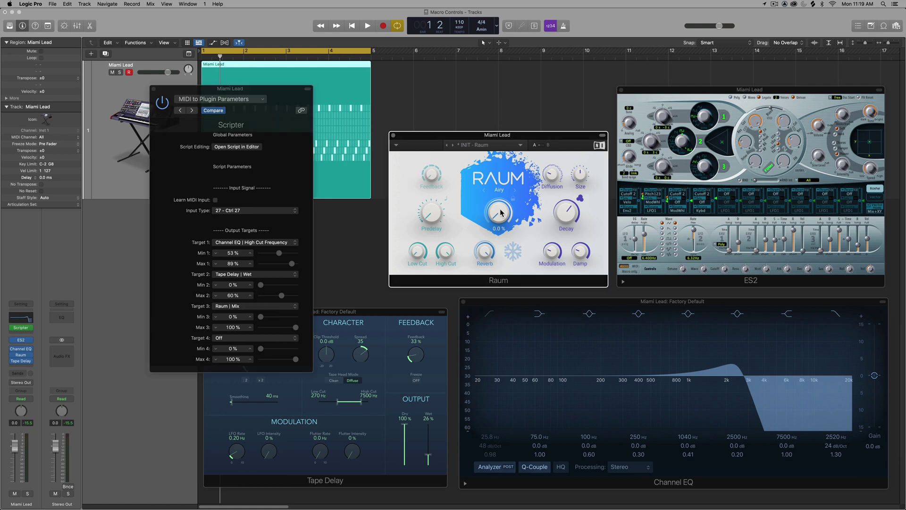
drag(297, 328, 289, 339)
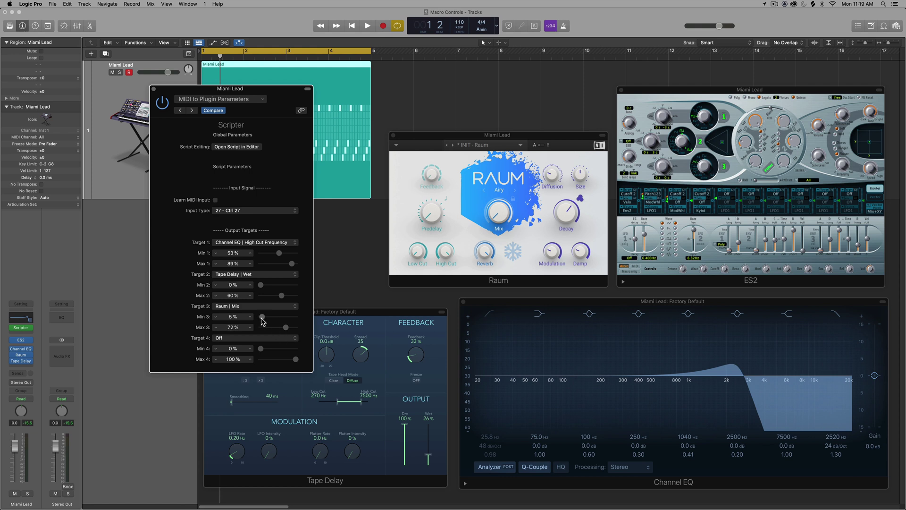
drag(261, 317, 262, 320)
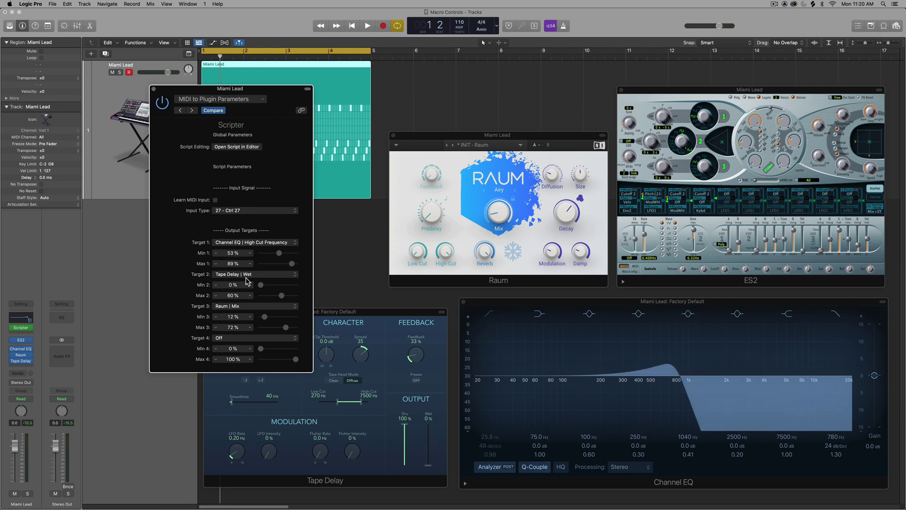
- Learn ES2 Analog as Target 4 with a 15–72 % range
click(250, 339)
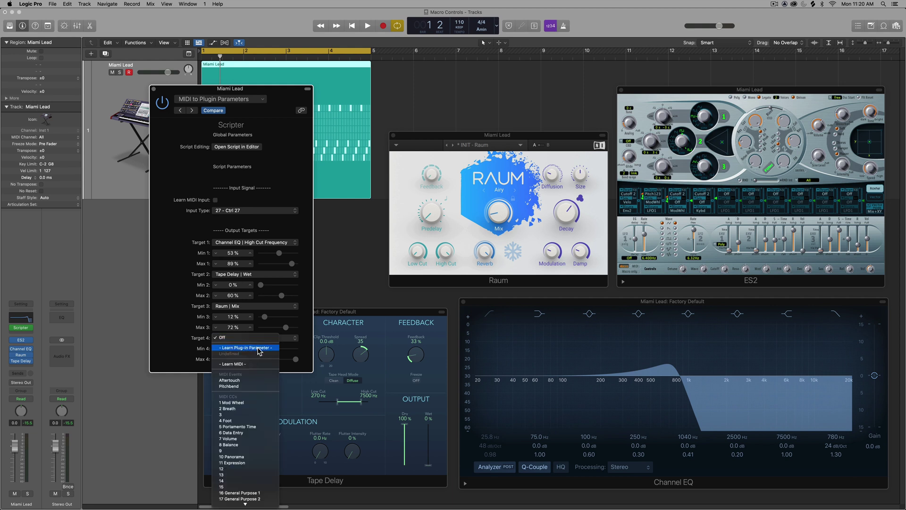
click(259, 349)
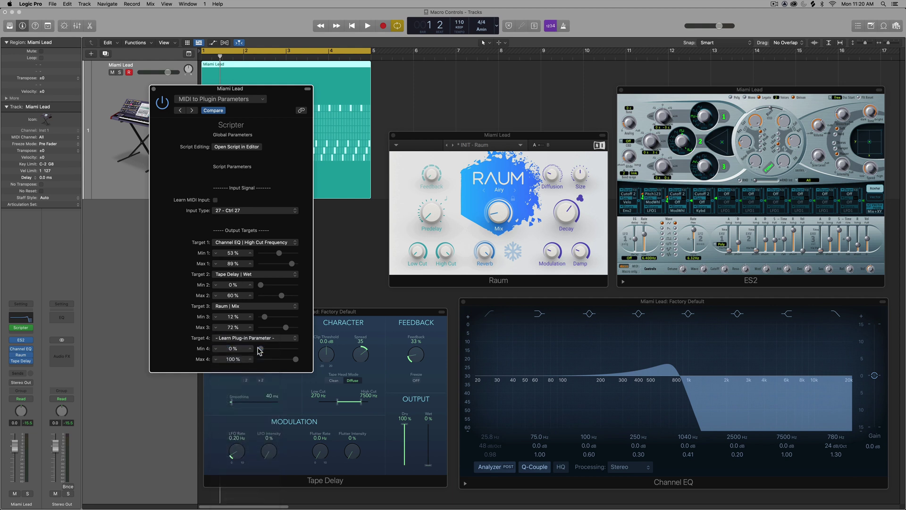
click(630, 125)
click(268, 351)
drag(267, 351, 286, 360)
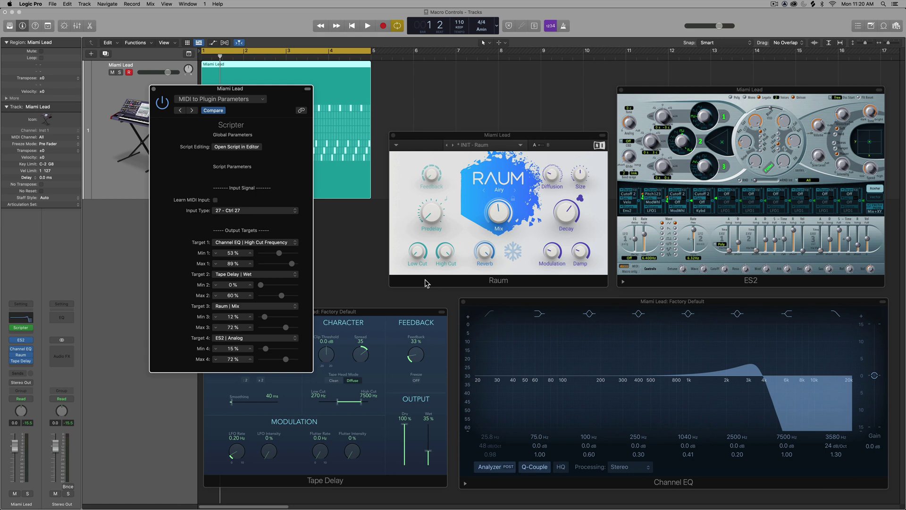
- Adjust Target 1's EQ high-cut range to 52 % minimum and 92 % maximum
drag(292, 265, 268, 270)
drag(279, 254, 293, 257)
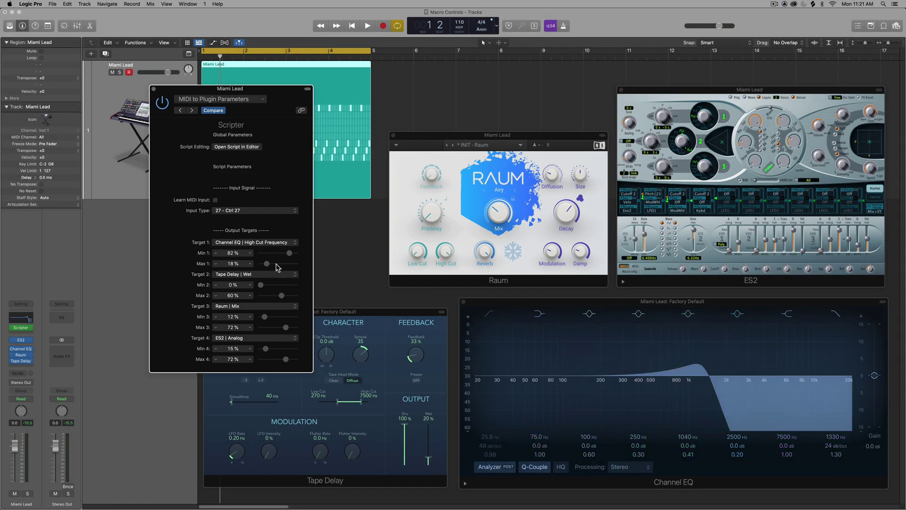
drag(267, 264, 293, 261)
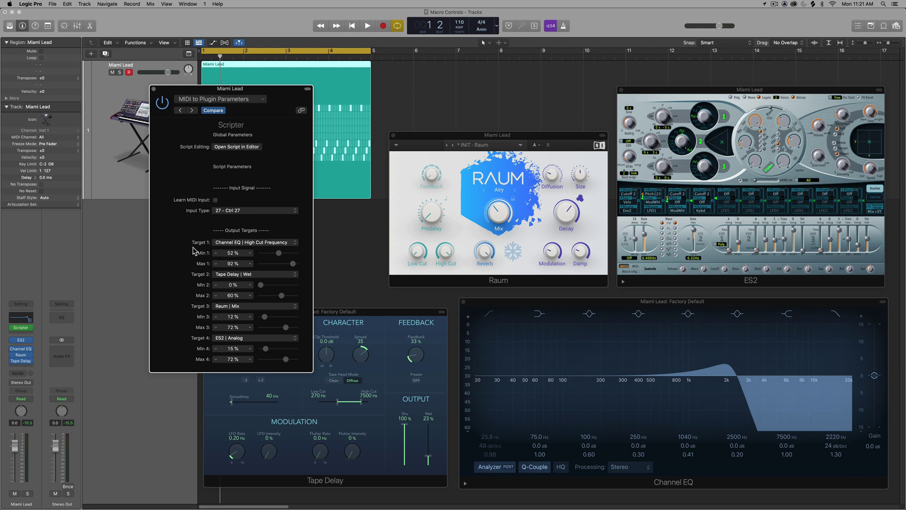
- Change TOTAL_TARGETS from 4 to 6 in the Scripter script and run it
click(242, 146)
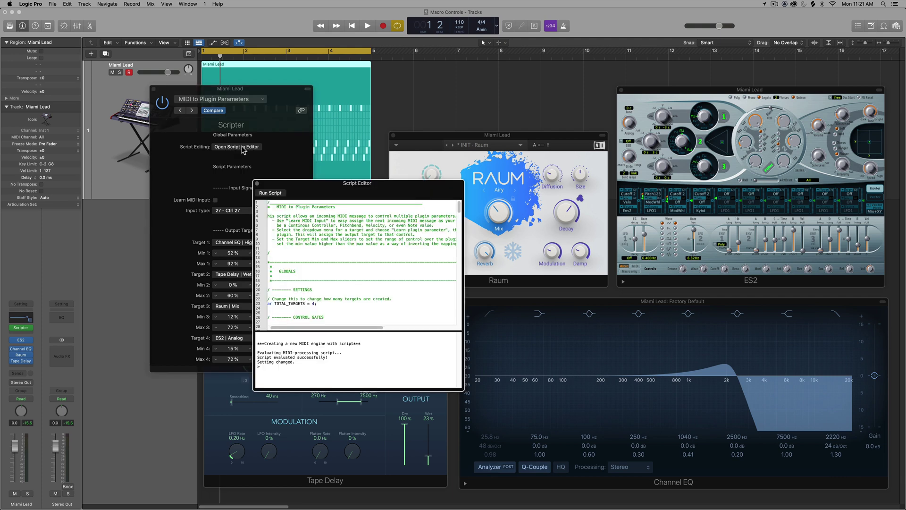
drag(445, 377, 682, 469)
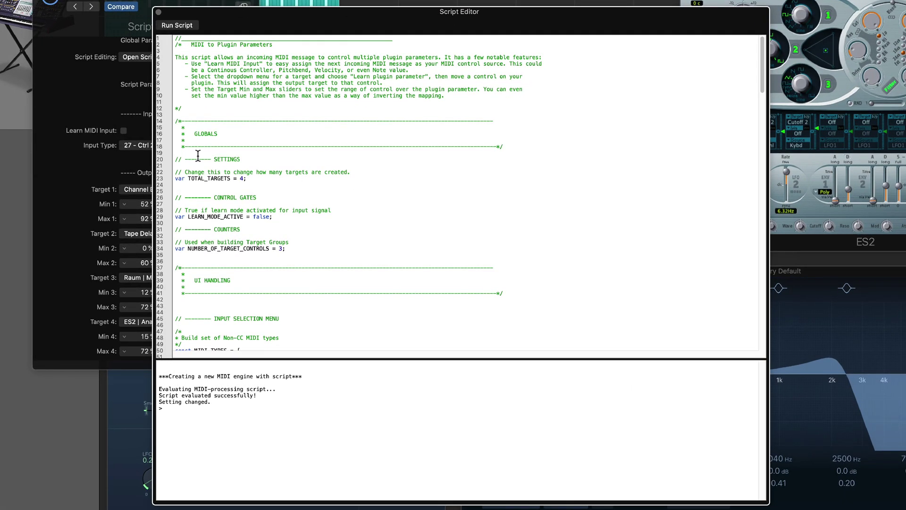
drag(175, 120, 350, 182)
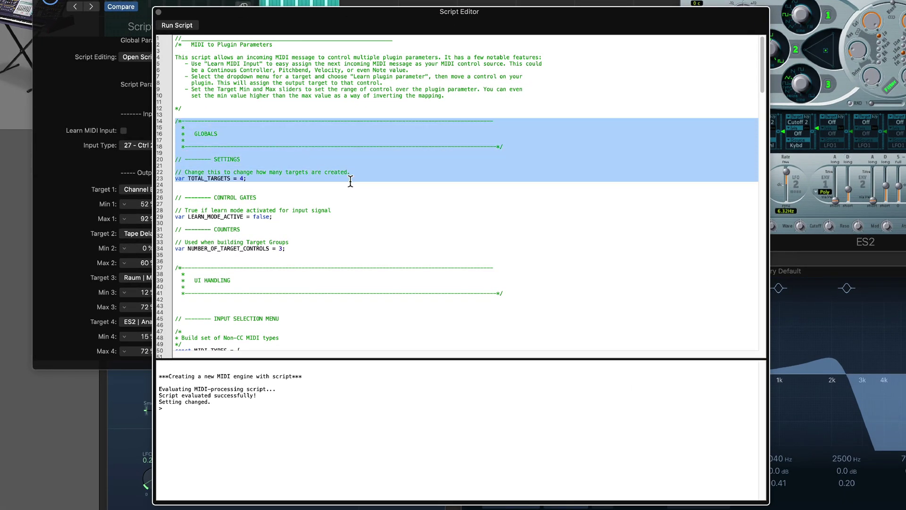
click(244, 178)
key(Left)
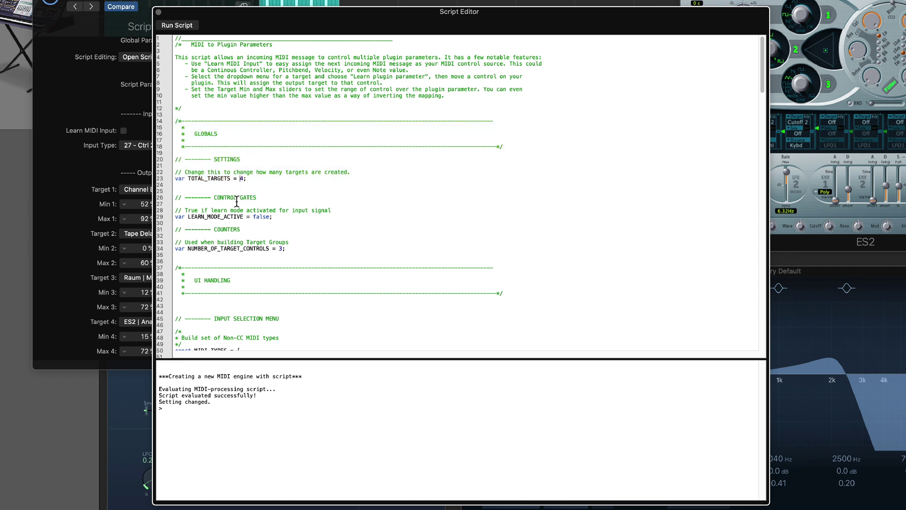
key(Delete)
text(6)
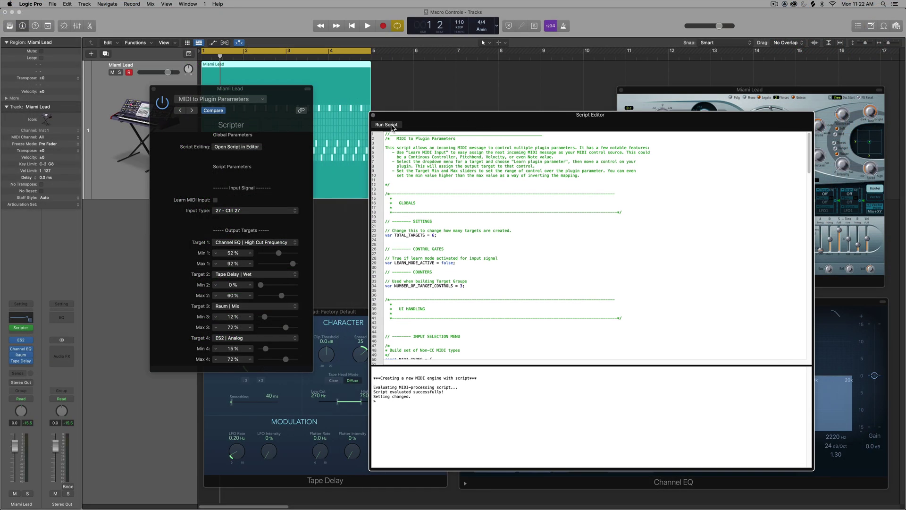
click(387, 124)
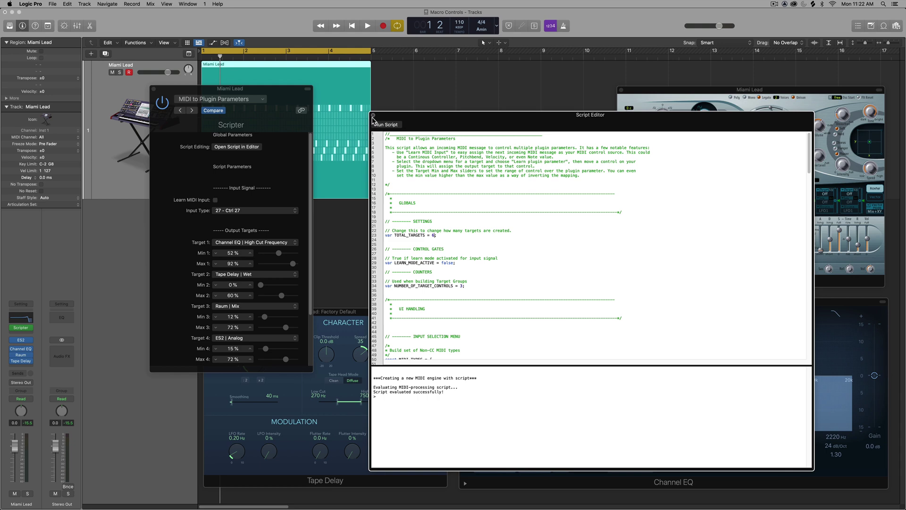
click(373, 115)
- Learn ES2 Drive as Target 5, inverted with 77 % minimum and 19 % maximum
drag(309, 182, 305, 234)
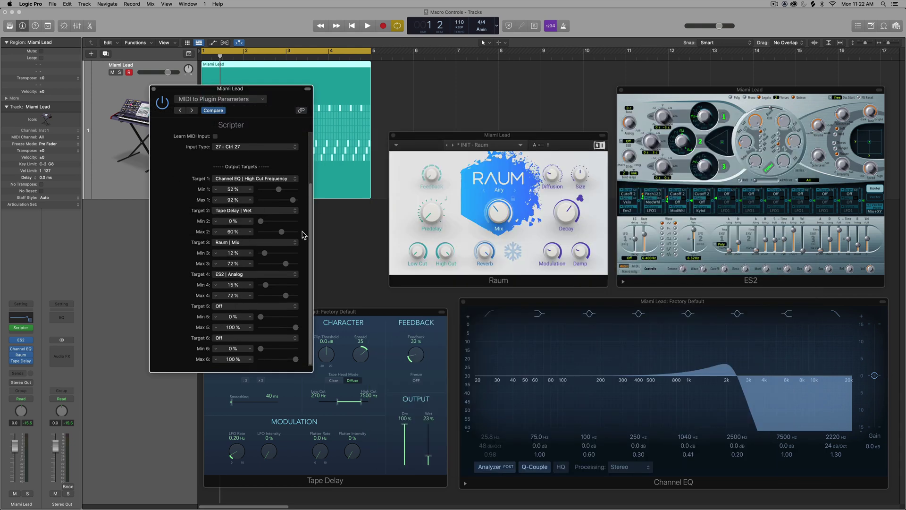
click(230, 307)
click(239, 317)
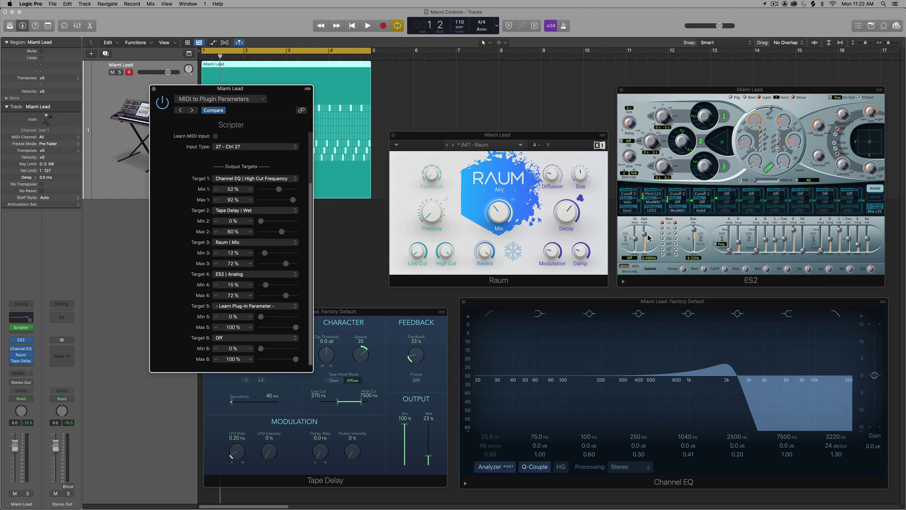
click(755, 165)
drag(260, 317, 288, 317)
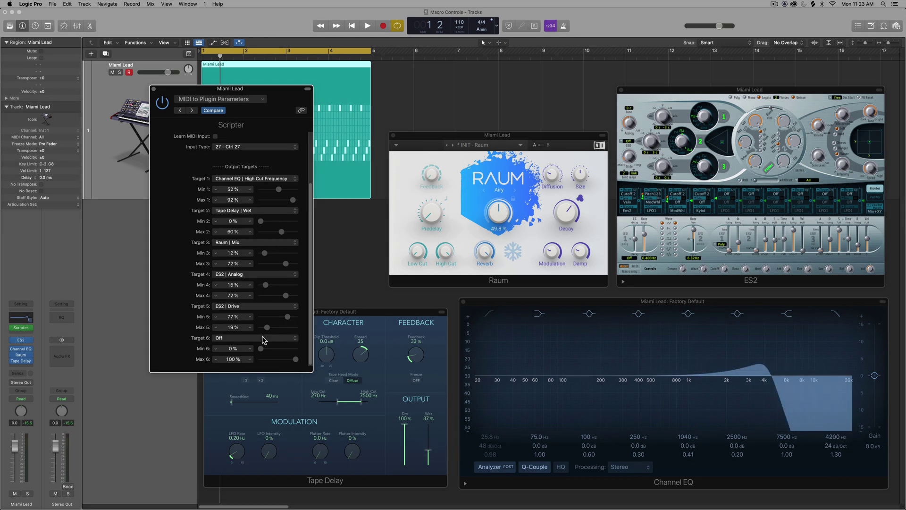
- Learn ES2 FX Mod Intensity as Target 6 with a 14–76 % range
click(266, 338)
click(260, 350)
click(844, 166)
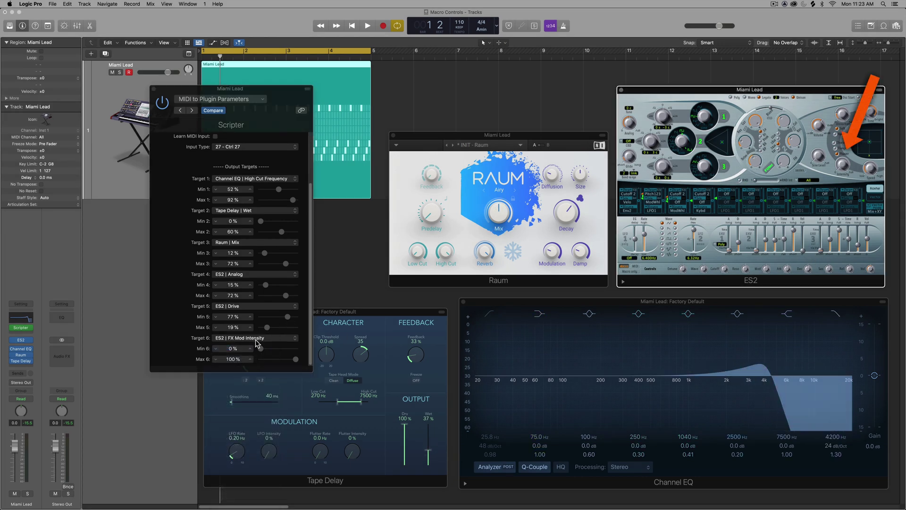
drag(260, 349, 286, 371)
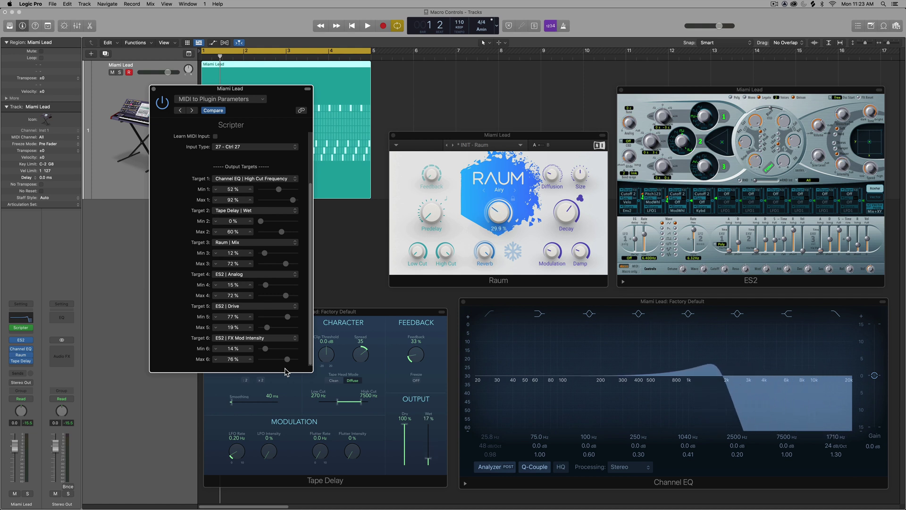
- Move the Scripter window to the lower left and play the track to hear the macro
drag(282, 94, 150, 215)
key(space)
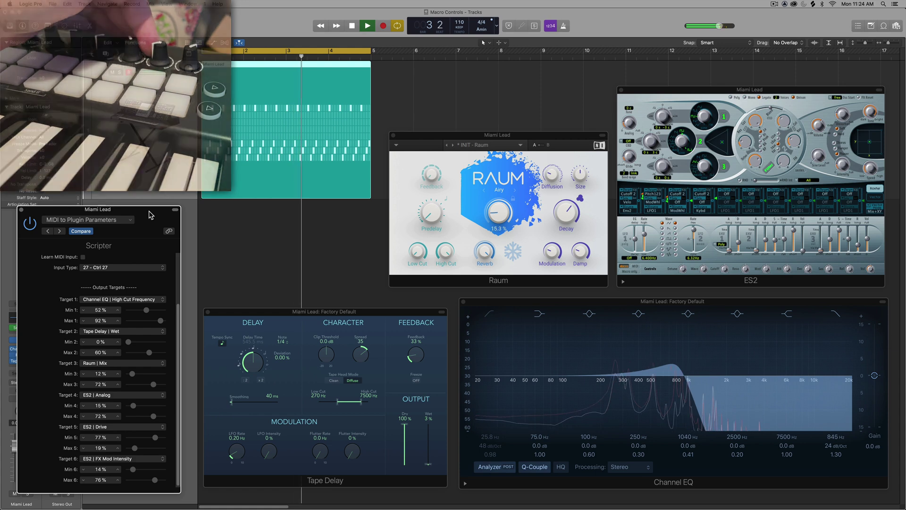
- Close the Scripter, Raum, Tape Delay and Channel EQ plug-in windows
drag(148, 212, 527, 110)
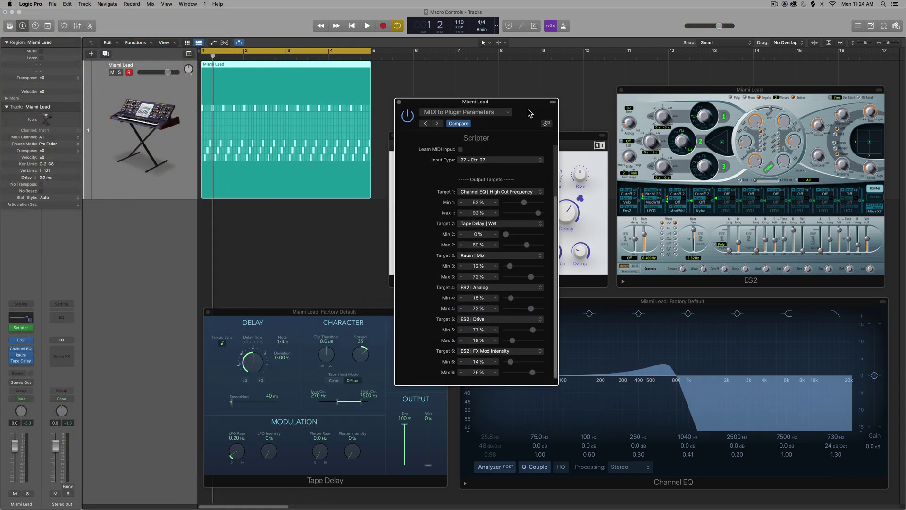
drag(556, 227, 561, 173)
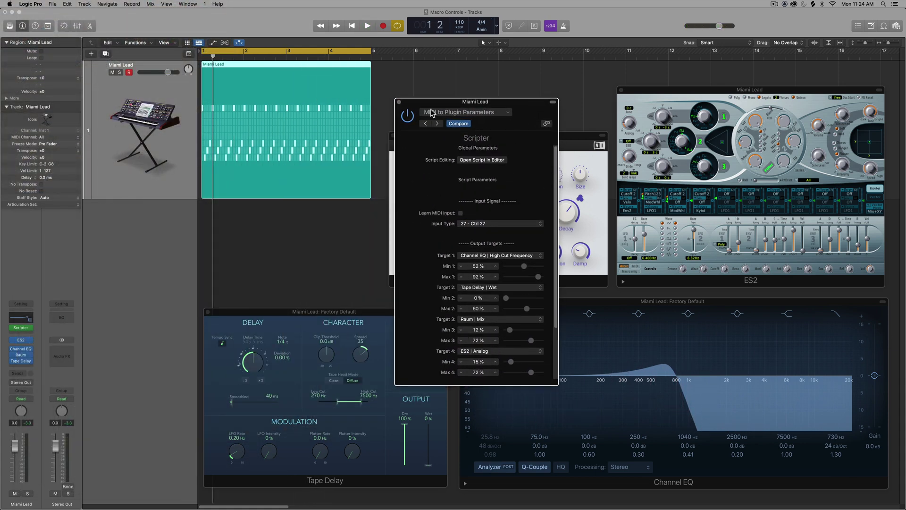
click(399, 102)
click(394, 136)
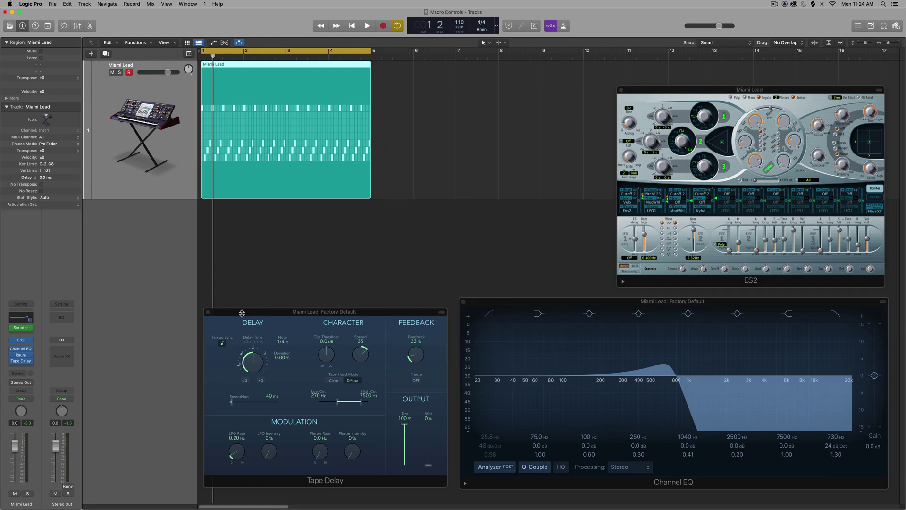
click(208, 312)
click(463, 301)
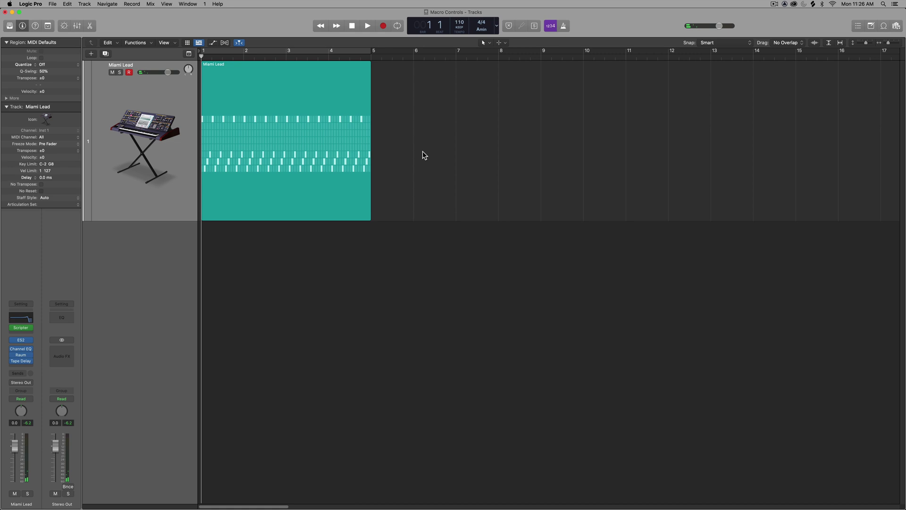
- Open the Miami Lead region in the Step Sequencer and add a learned Ctrl 27 row
double_click(262, 90)
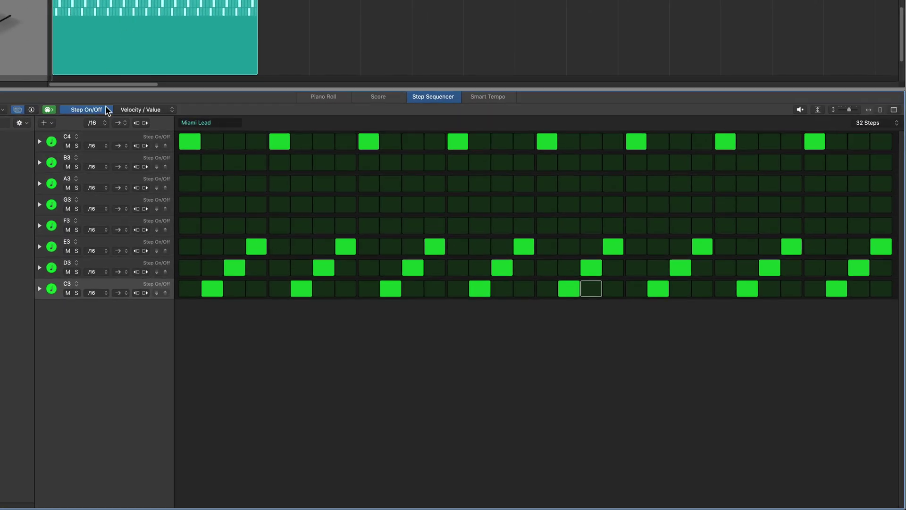
click(52, 124)
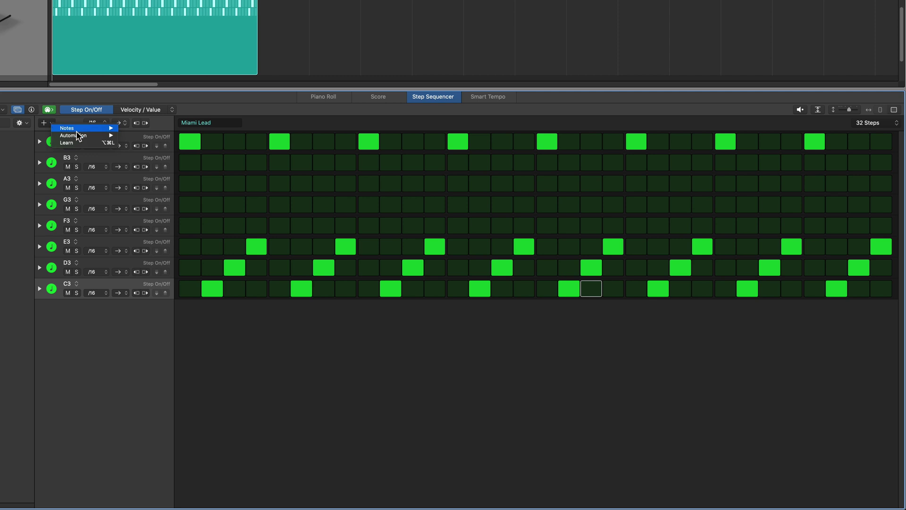
click(93, 143)
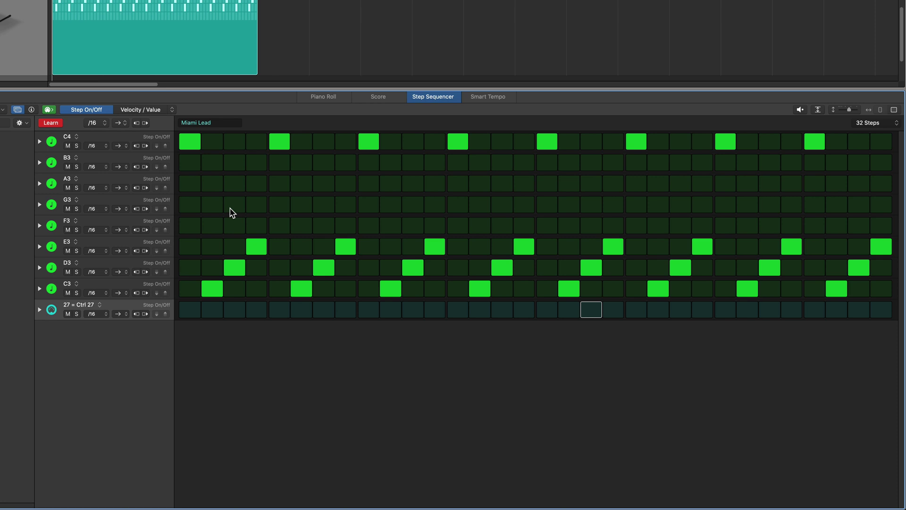
- Turn off Learn, expand the 27 = Ctrl 27 row, enable all 32 steps and draw values 0–127
click(55, 125)
click(39, 310)
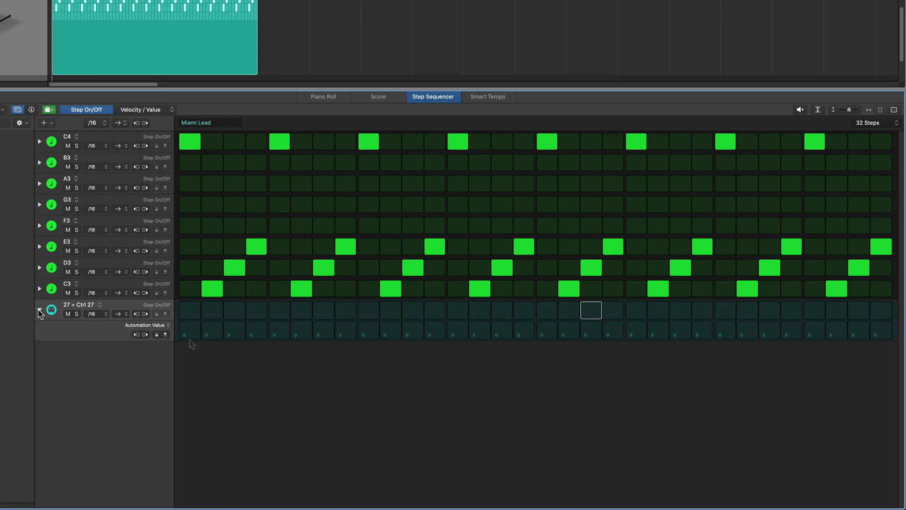
click(186, 313)
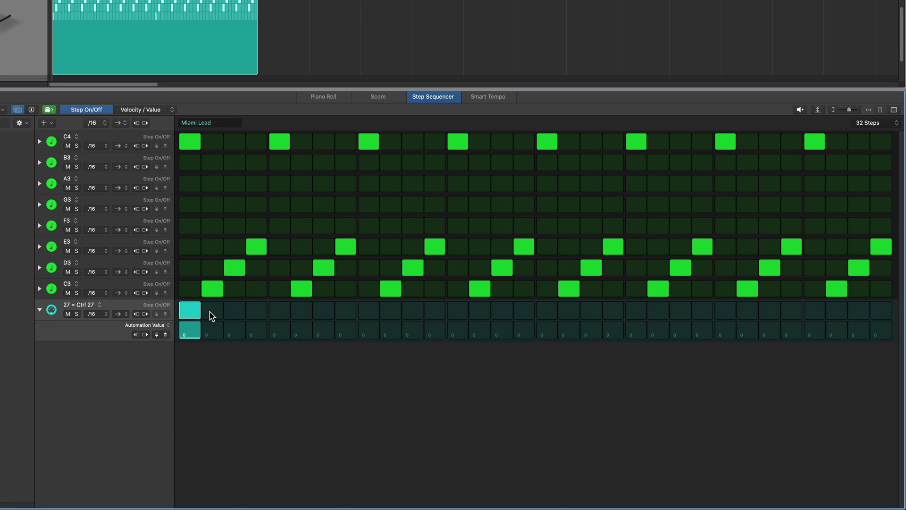
mouse_move(211, 316)
mouse_down()
mouse_move(248, 311)
mouse_move(376, 328)
mouse_move(832, 314)
mouse_up()
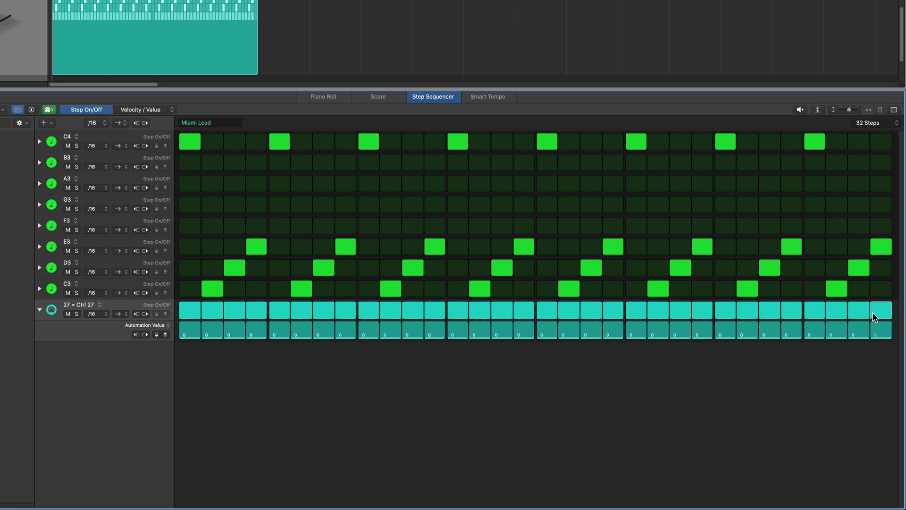
mouse_move(185, 331)
mouse_down()
mouse_move(496, 324)
mouse_move(652, 344)
mouse_move(820, 316)
mouse_move(872, 334)
mouse_up()
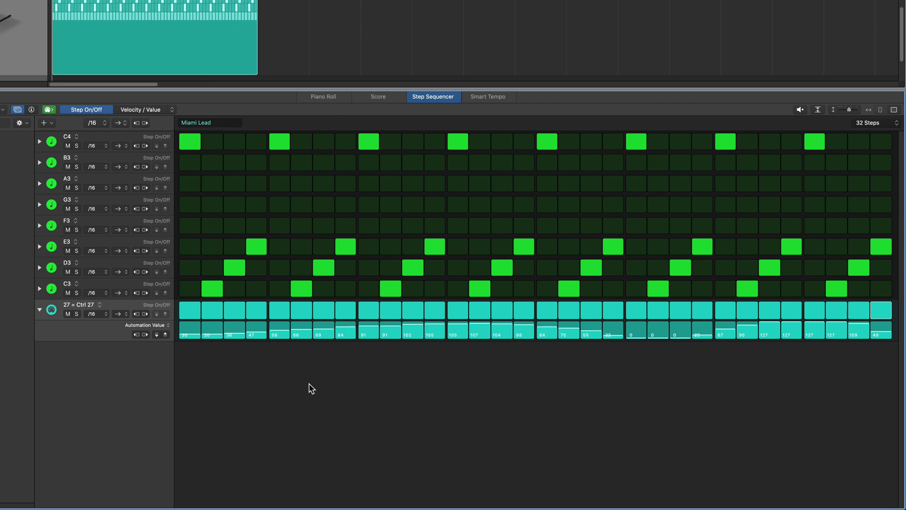
- Redraw the Ctrl 27 automation step values and audition the pattern
key(space)
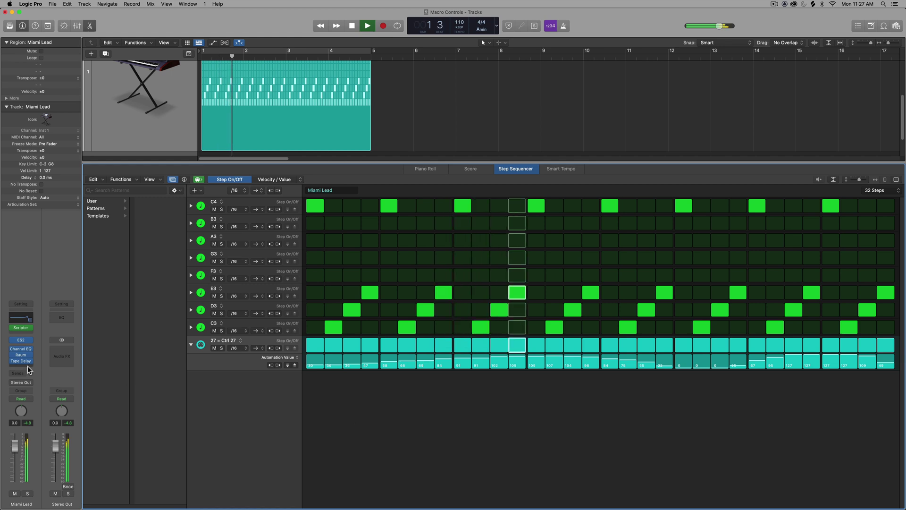
mouse_move(22, 351)
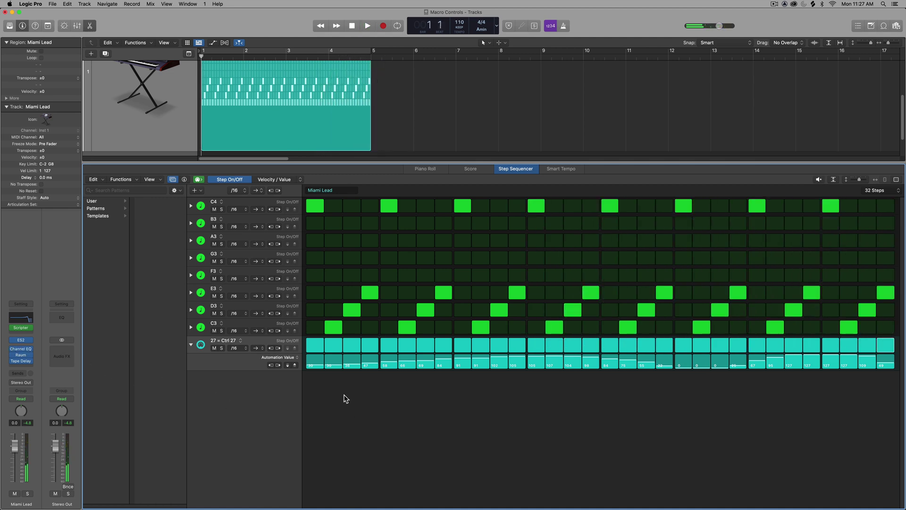
mouse_move(315, 363)
mouse_down()
mouse_move(316, 352)
mouse_move(367, 368)
mouse_move(389, 356)
mouse_move(440, 370)
mouse_move(427, 366)
mouse_move(461, 364)
mouse_move(466, 355)
mouse_move(484, 367)
mouse_move(868, 364)
mouse_up()
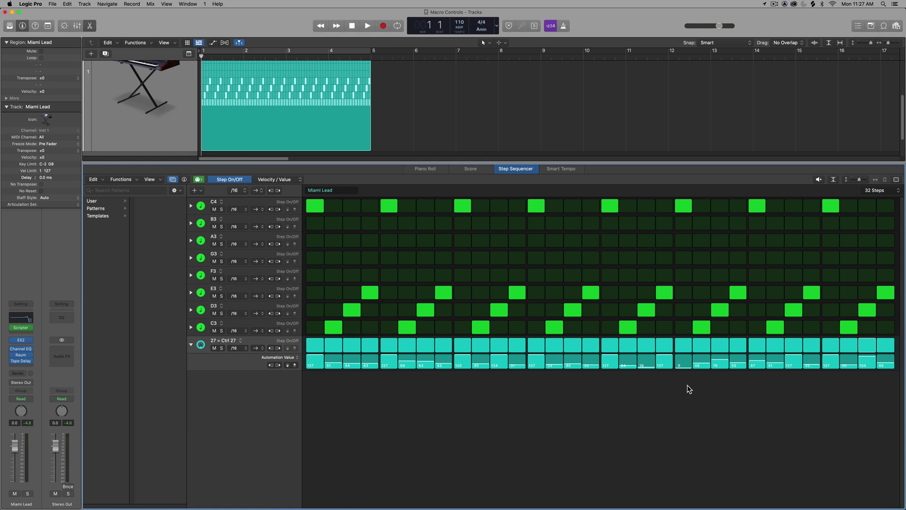
key(space)
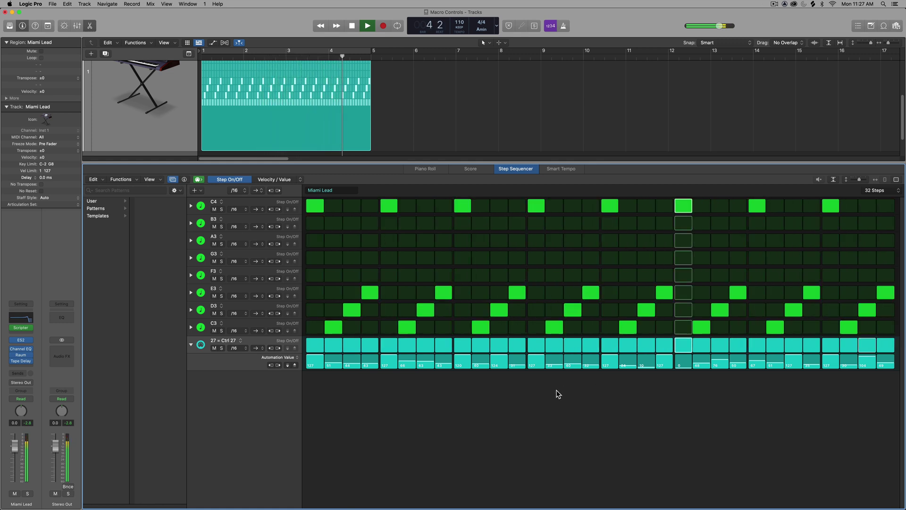
key(space)
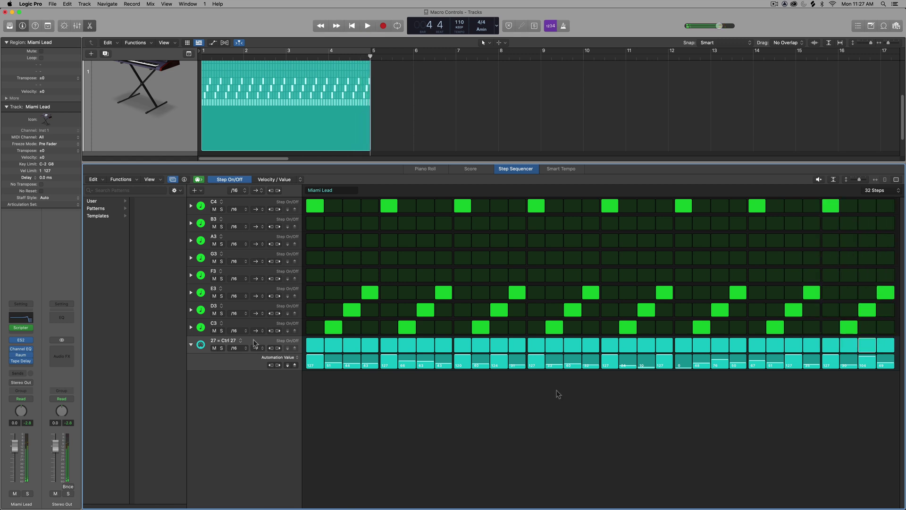
- Delete the Ctrl 27 row and close the Step Sequencer
key(Delete)
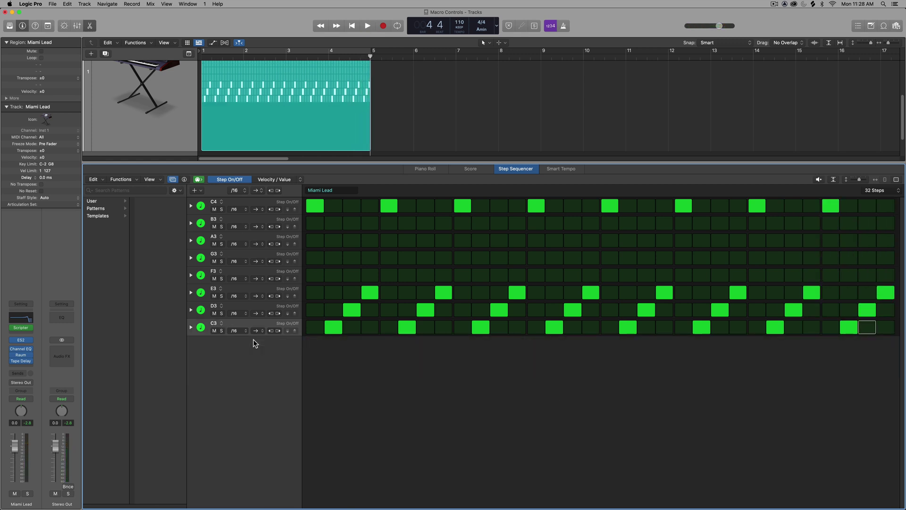
key(p)
key(e)
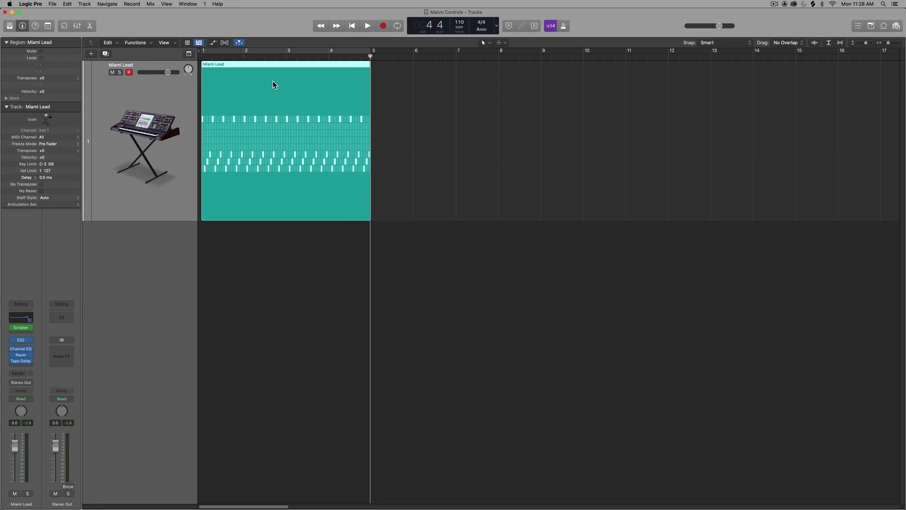
- Convert the Miami Lead pattern region to a MIDI region
right_click(291, 135)
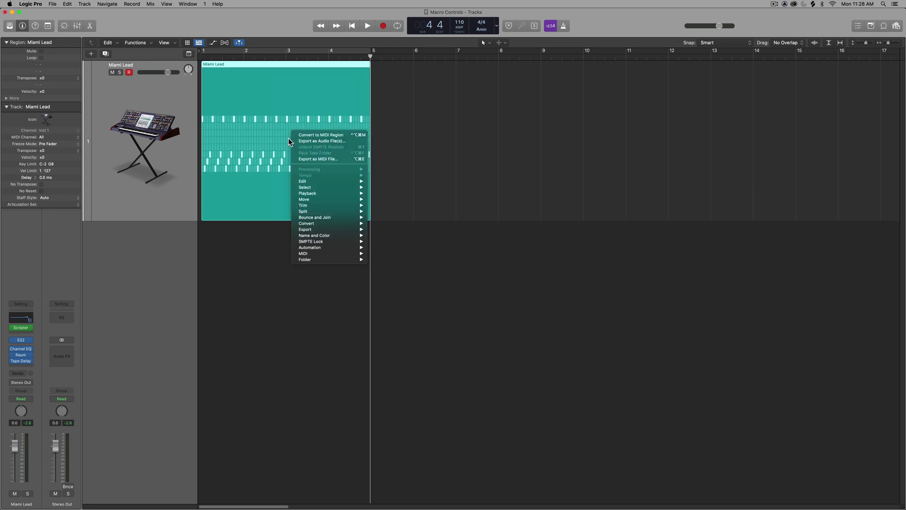
mouse_move(320, 225)
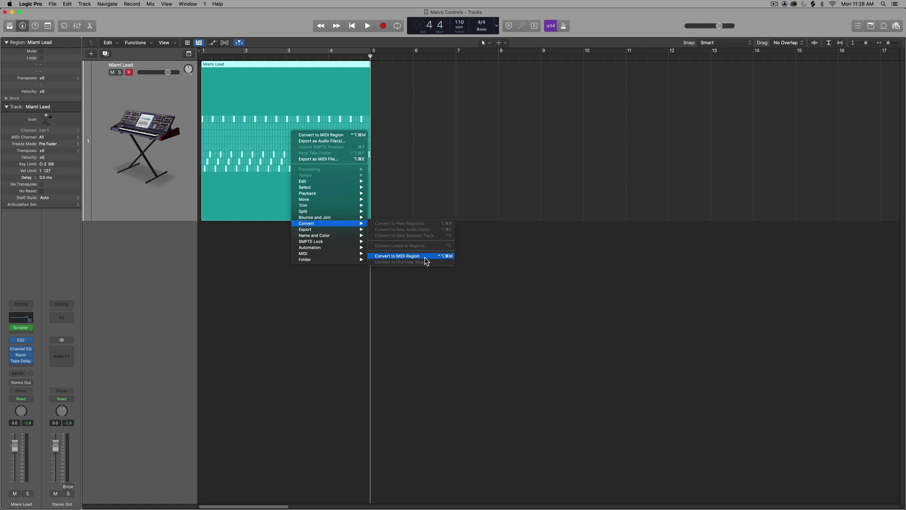
click(406, 256)
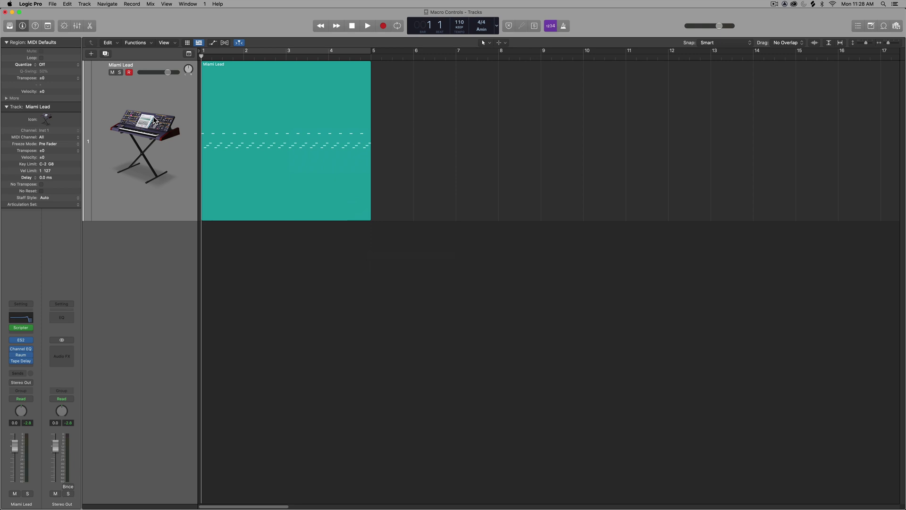
- Check the track's automation mode, hide automation again, and zoom in horizontally
key(a)
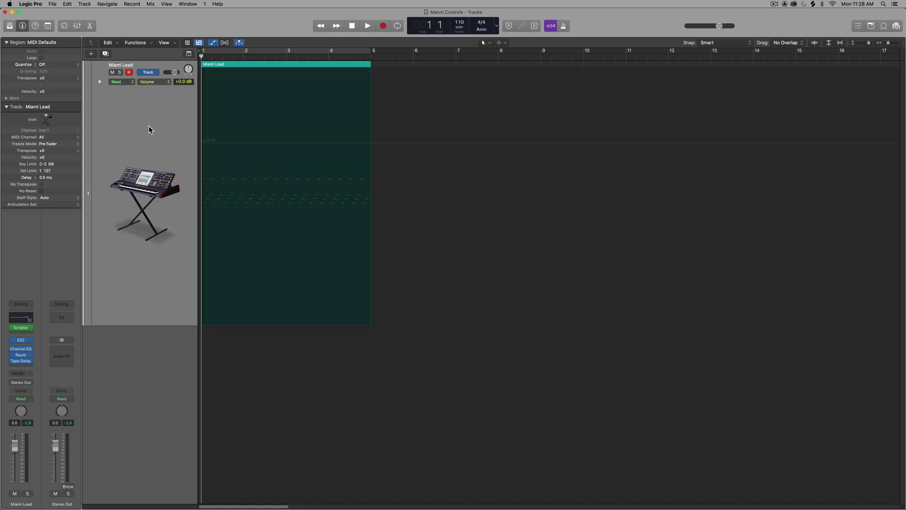
click(129, 82)
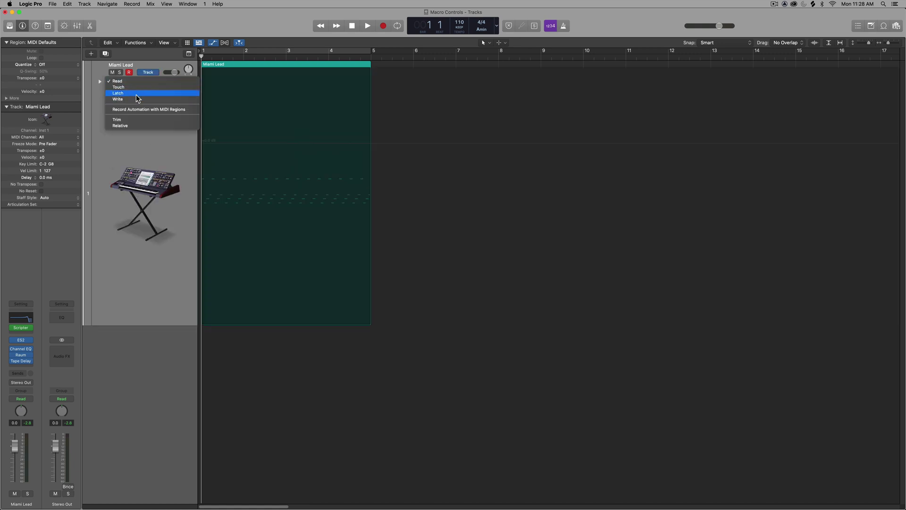
click(96, 88)
key(a)
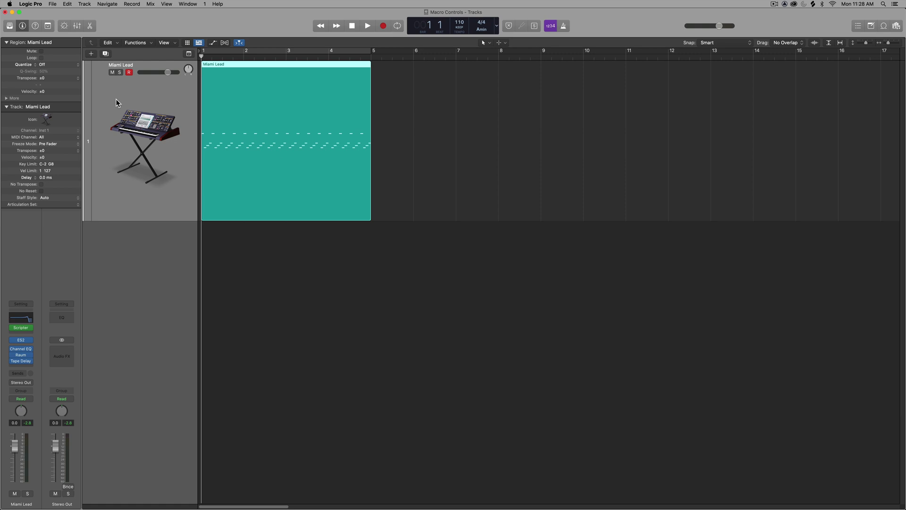
key(super+Right)
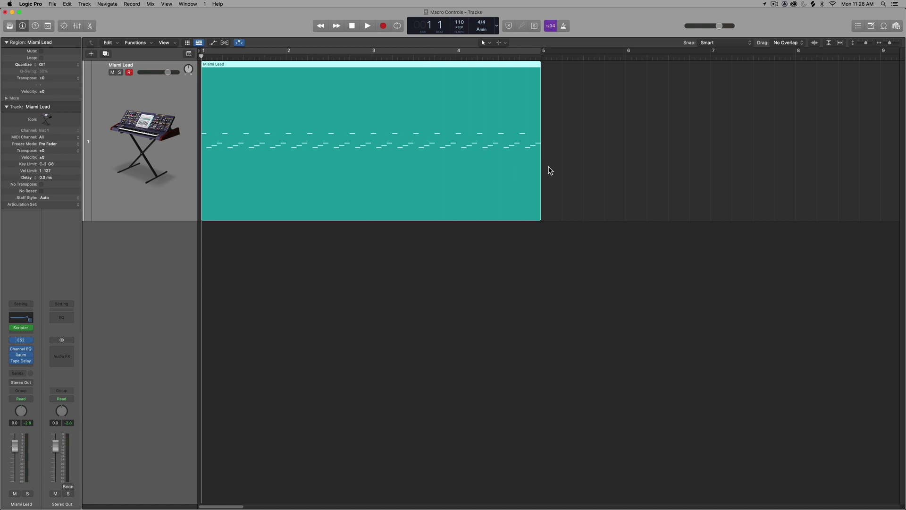
- Keep the drag mode at No Overlap and zoom the timeline out
click(790, 44)
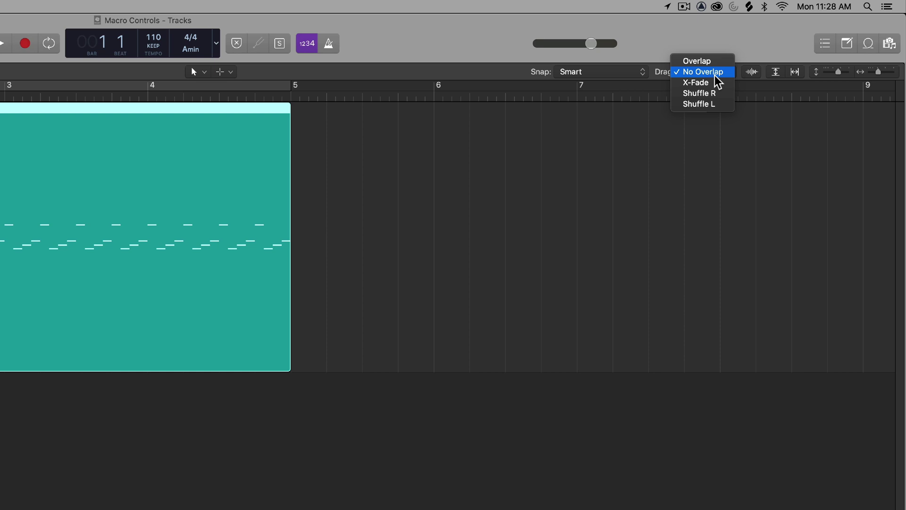
click(716, 76)
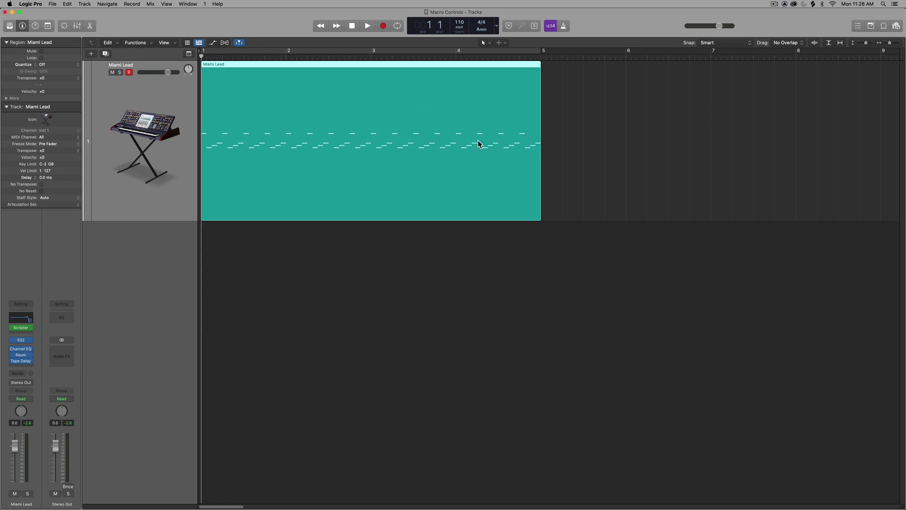
key(super+Left)
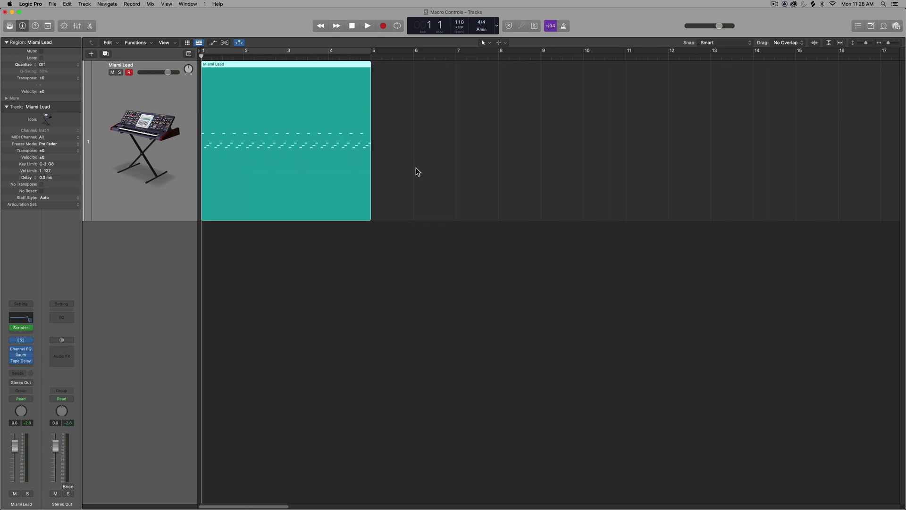
- Repeat the Miami Lead region twice and join all three copies into one region
key(super+r)
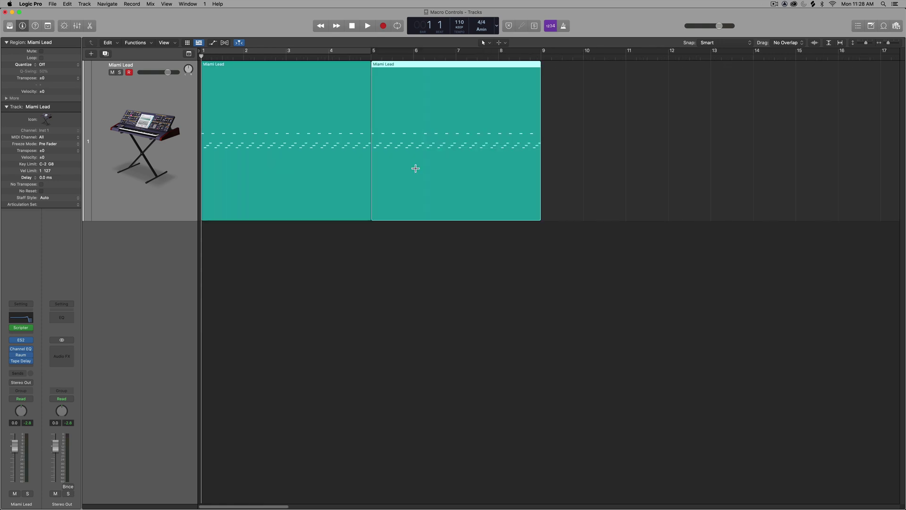
key(super+r)
drag(631, 285, 319, 133)
key(super+j)
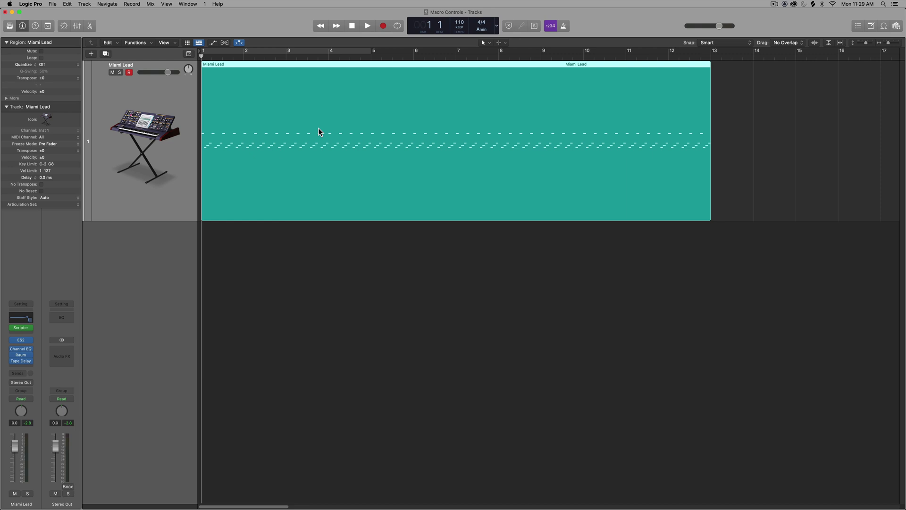
- Record a Ctrl 27 macro sweep that rises and falls twice across bars 1 to 13
key(r)
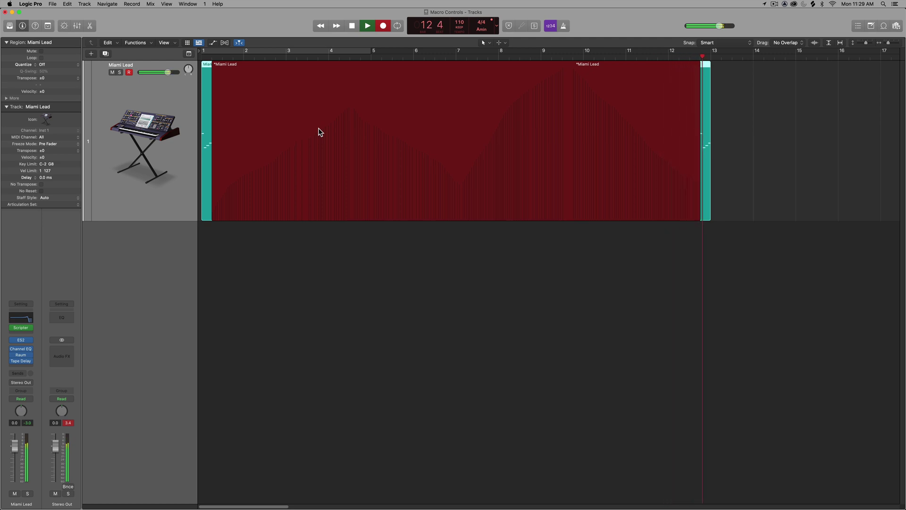
key(space)
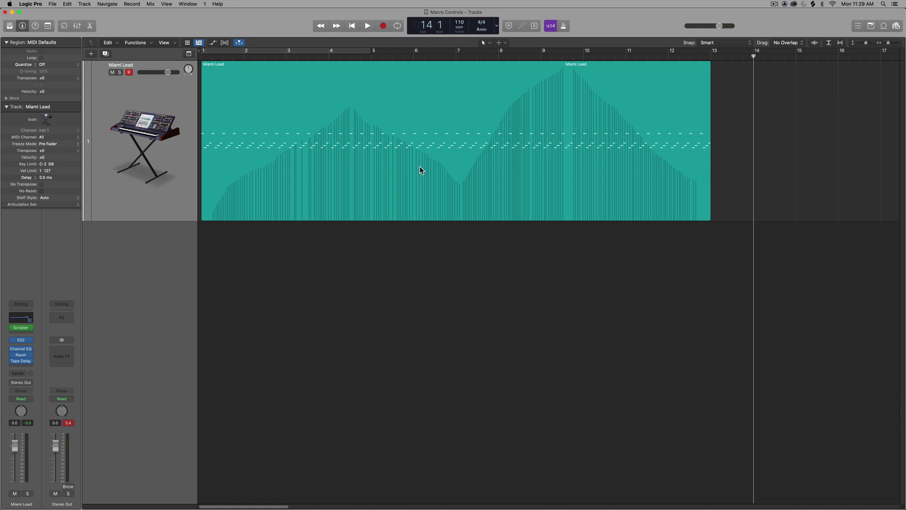
- Open the Miami Lead region in the Piano Roll and show its Ch. 1: Ctrl 27 lane
double_click(376, 118)
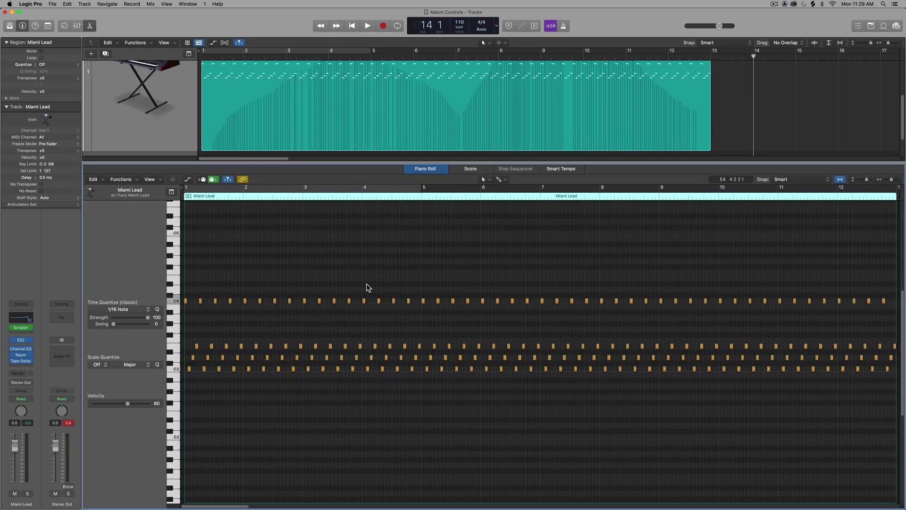
click(188, 179)
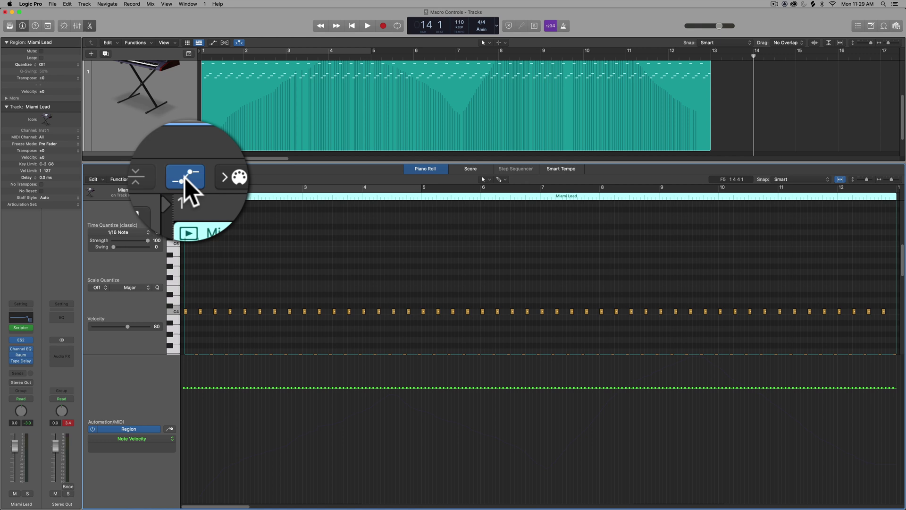
click(153, 442)
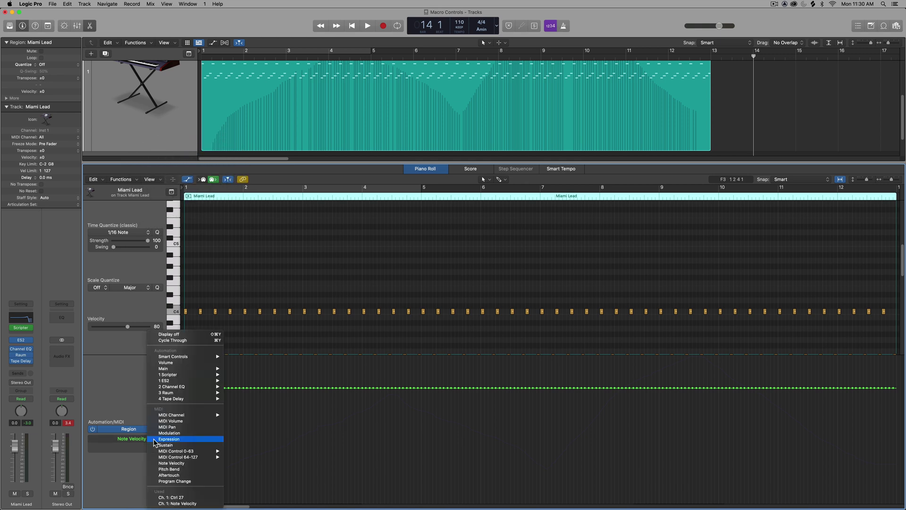
click(197, 498)
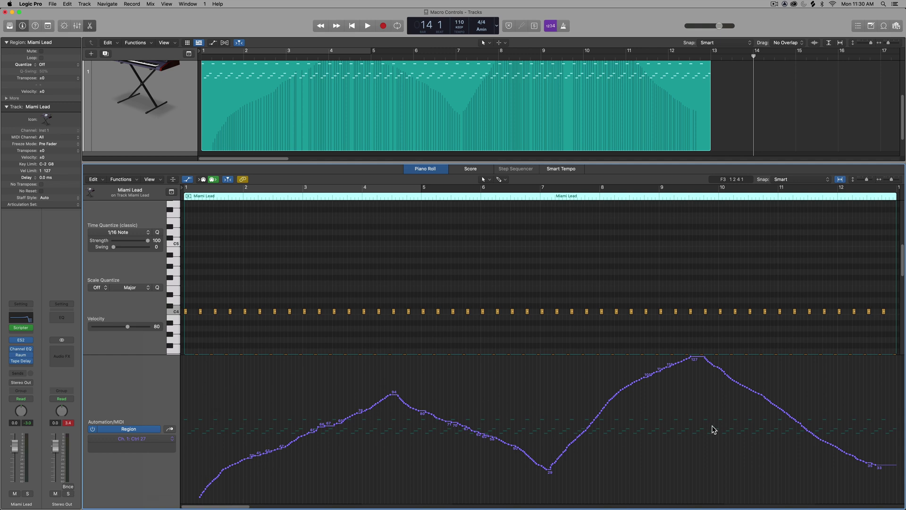
- Redraw the Ctrl 27 curve from bar 1 up to the 127 peak near bar 10
click(151, 429)
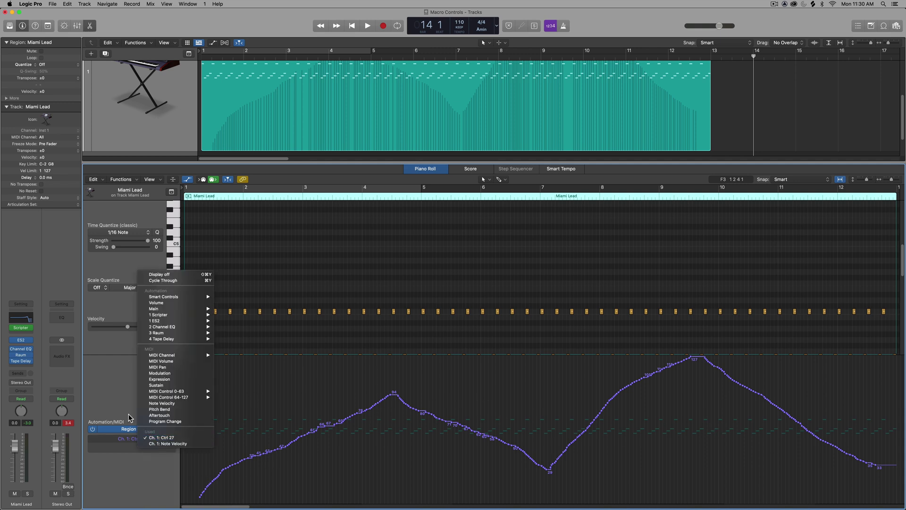
click(127, 392)
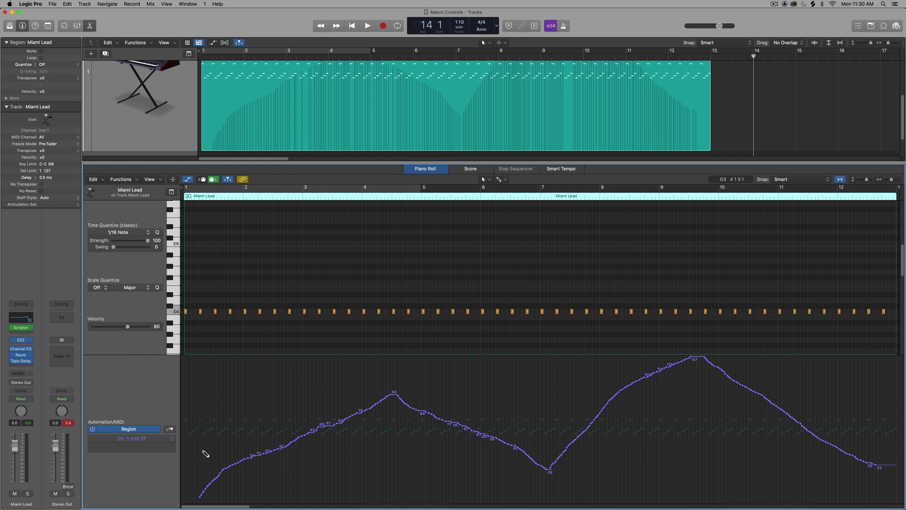
mouse_move(193, 492)
mouse_down()
mouse_move(371, 405)
mouse_move(405, 405)
mouse_move(547, 458)
mouse_move(603, 407)
mouse_move(694, 373)
mouse_up()
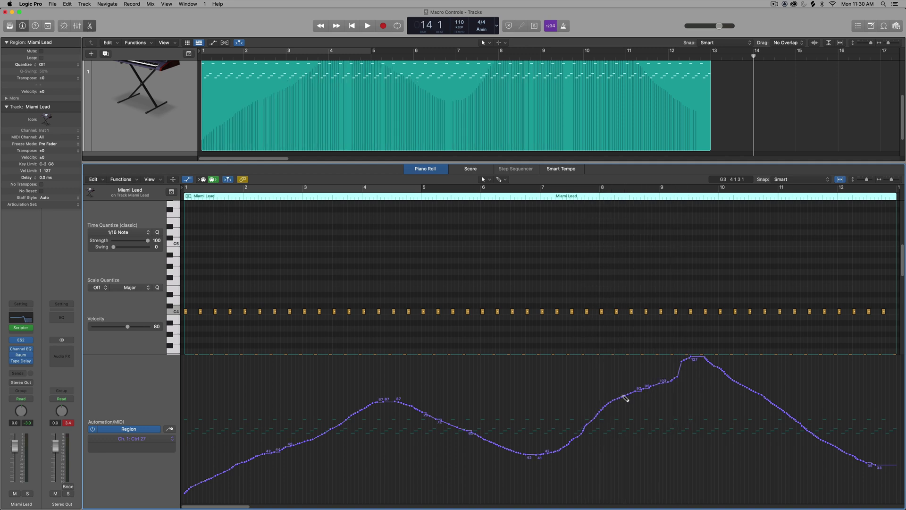
mouse_move(626, 398)
mouse_down()
mouse_move(700, 362)
mouse_move(802, 426)
mouse_move(901, 465)
mouse_up()
- Show the Raum, ES2, Tape Delay and Channel EQ windows and play from the start to bar 13
key(Return)
key(v)
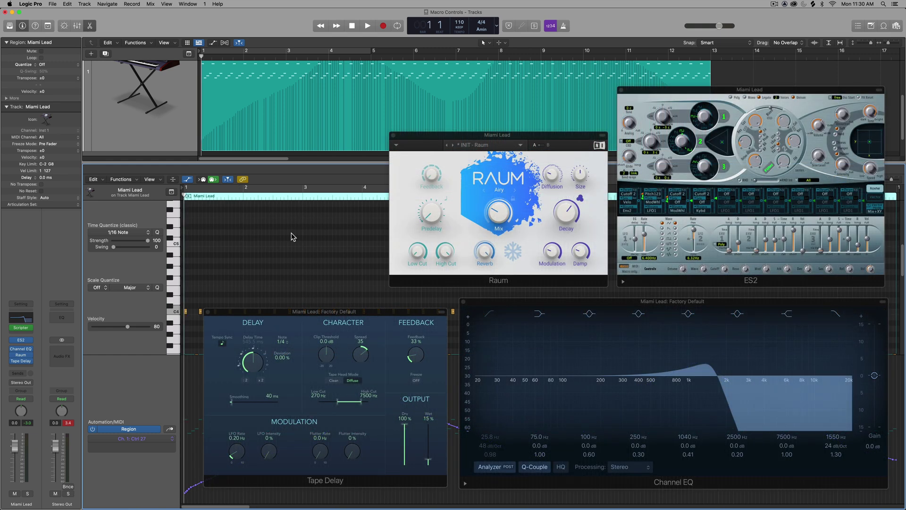
key(space)
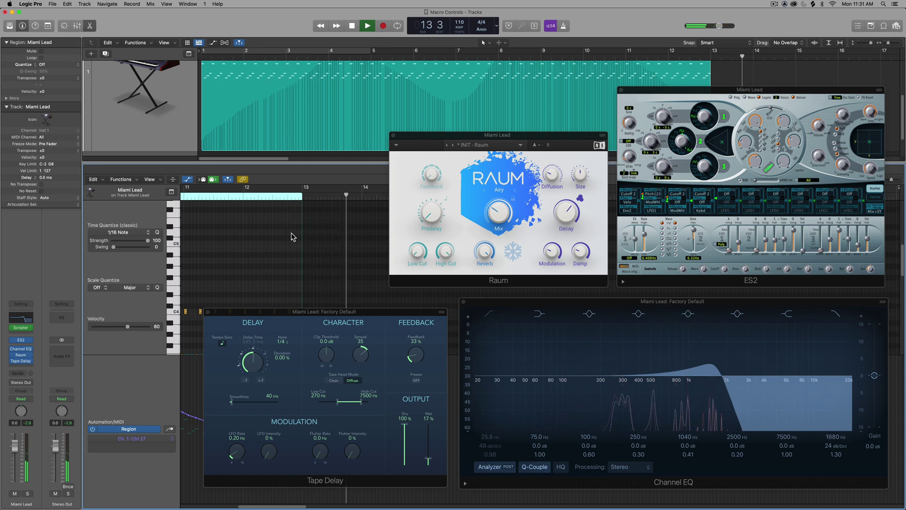
key(space)
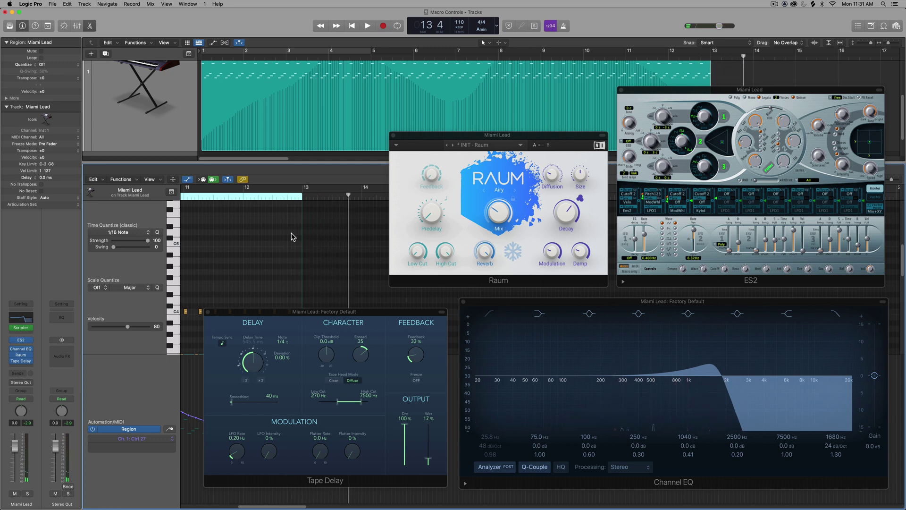